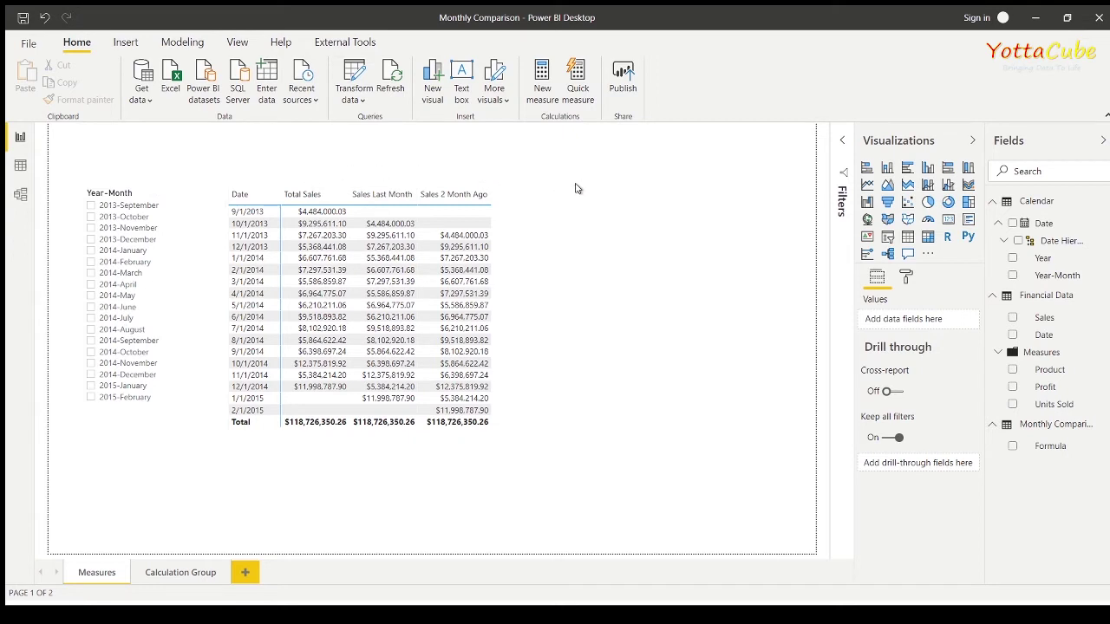
- Review the DAX formulas of the Total Sales, Sales Last Month and Sales 2 Month Ago measures used in the matrix
left_click(519, 196)
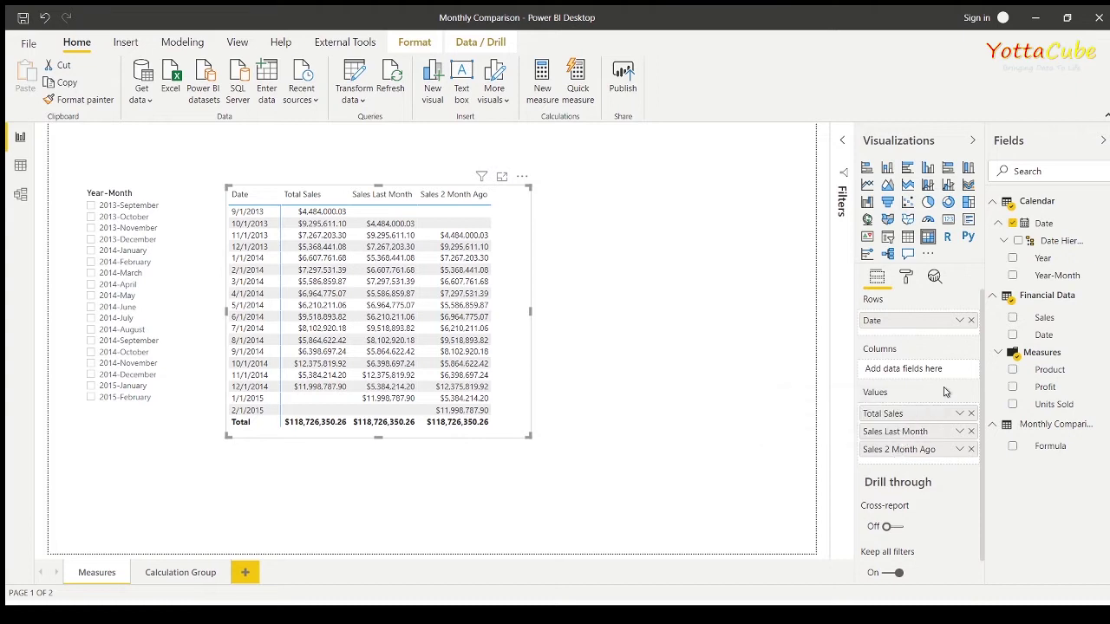
left_click(998, 352)
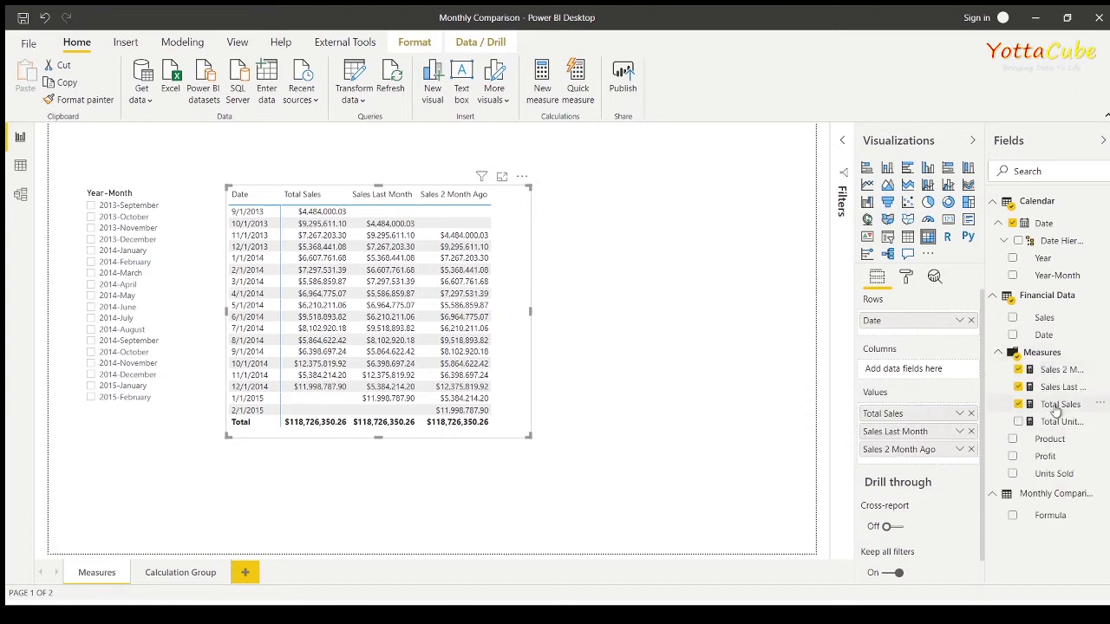
left_click(1058, 405)
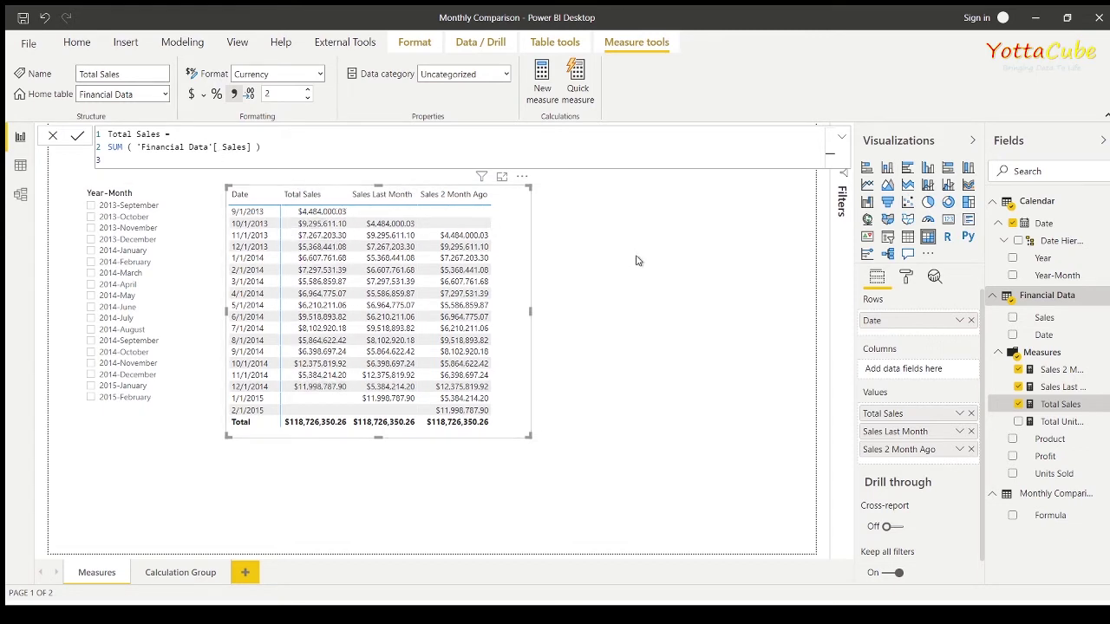
left_click(1062, 390)
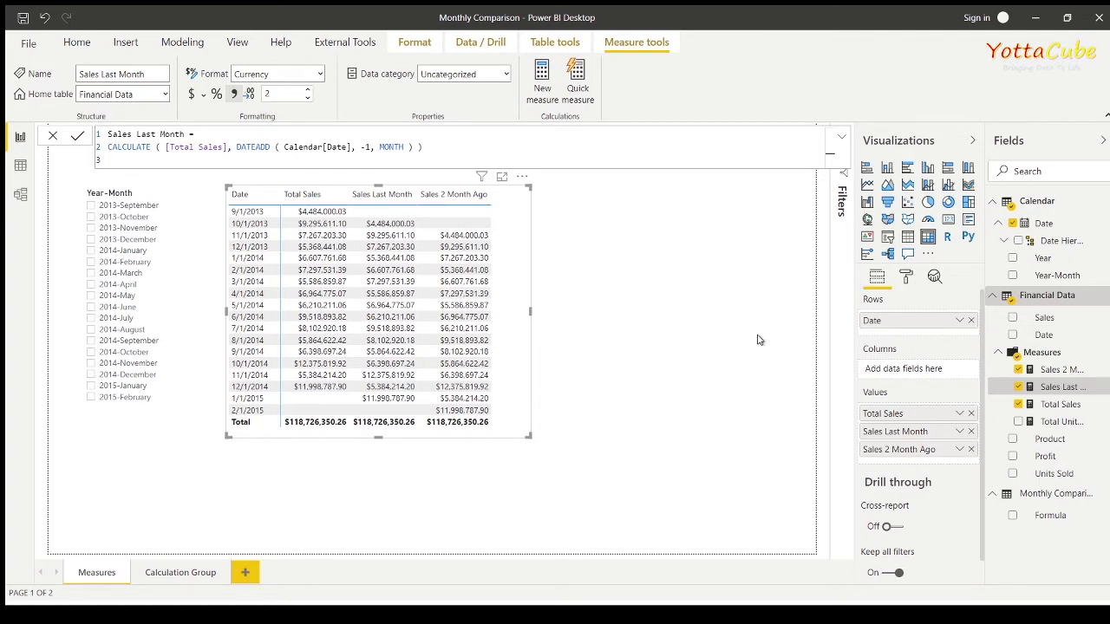
left_click(1061, 370)
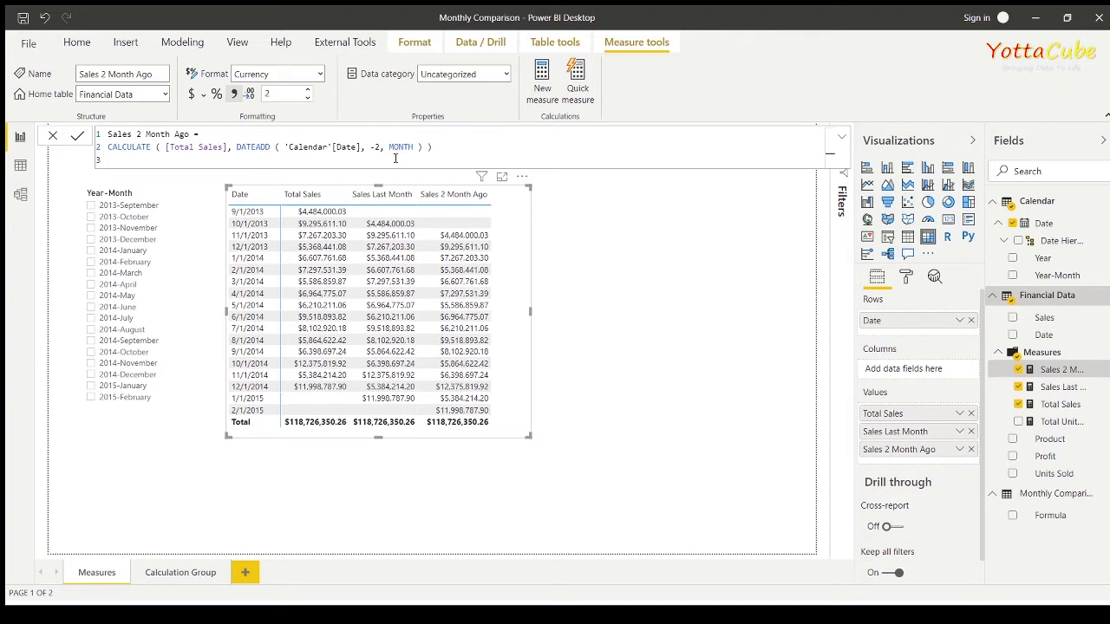
left_click(598, 264)
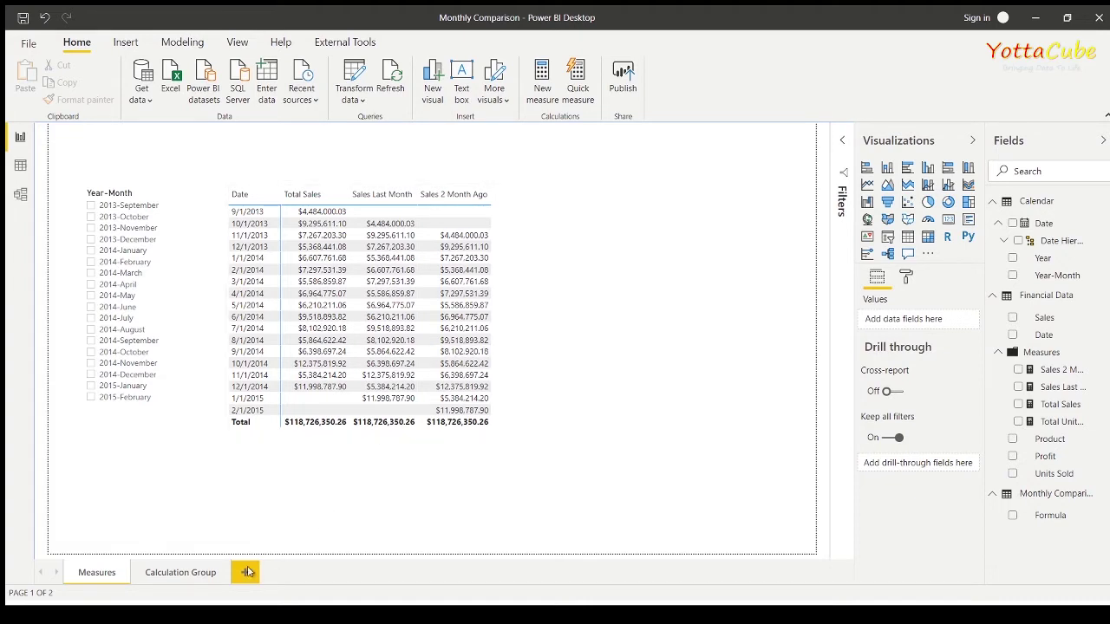
- Show the Calculation Group report page, then launch Tabular Editor and expand the Monthly Comparision table's calculation items
left_click(169, 572)
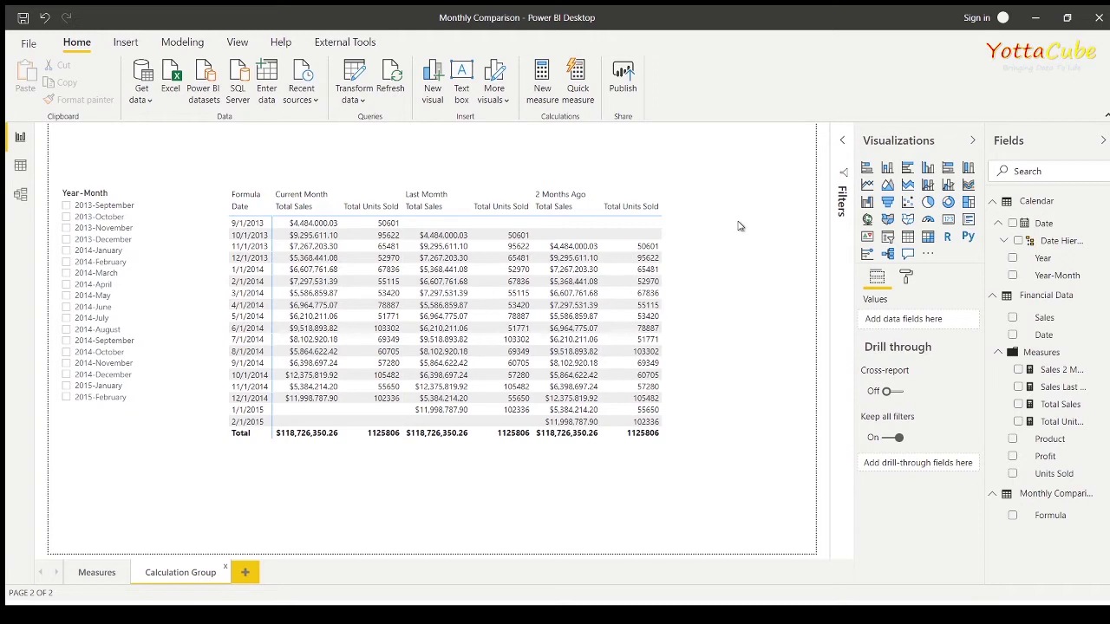
left_click(354, 45)
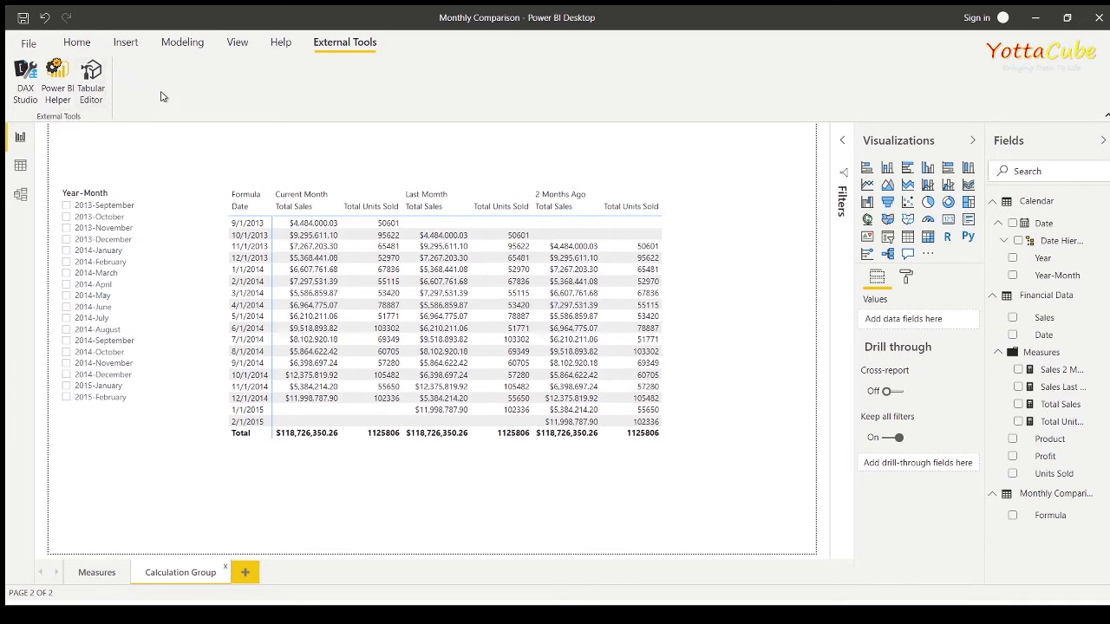
left_click(97, 81)
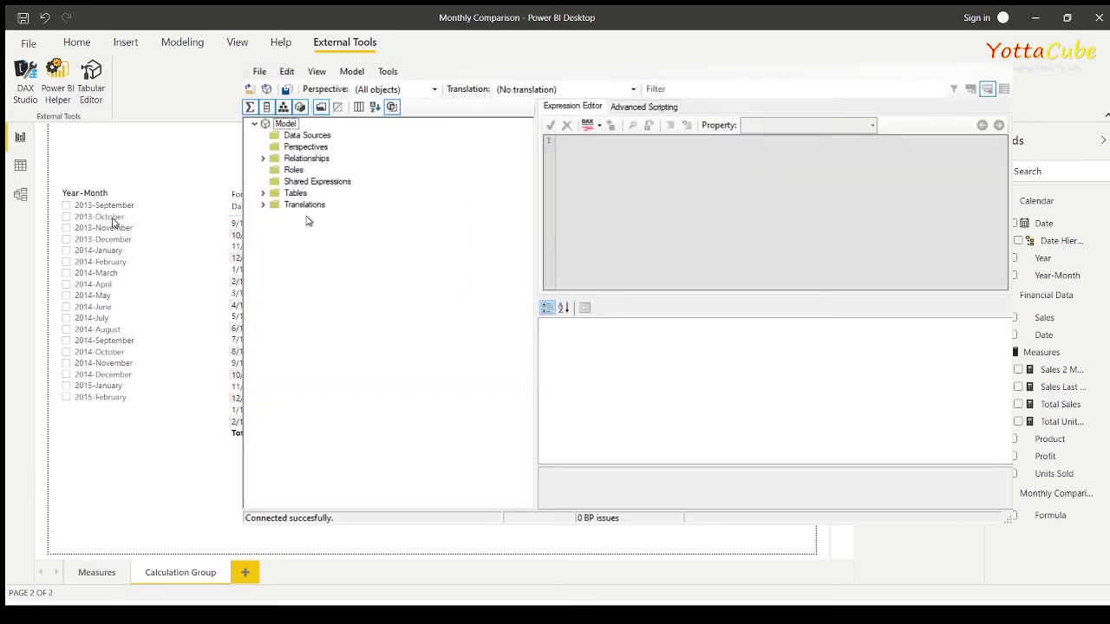
left_click(263, 194)
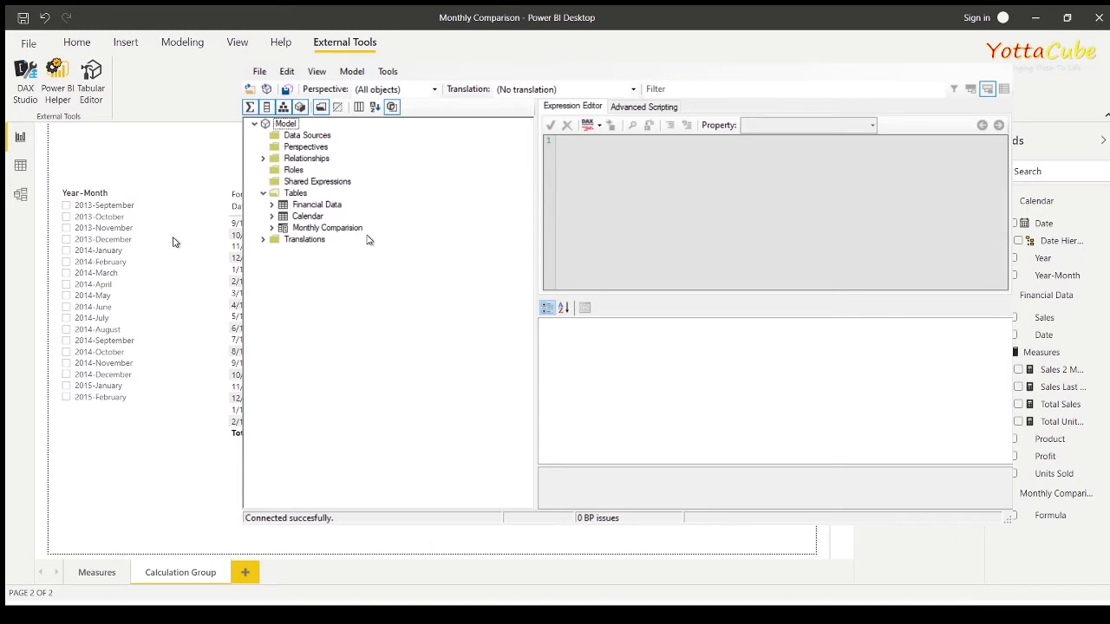
left_click(271, 228)
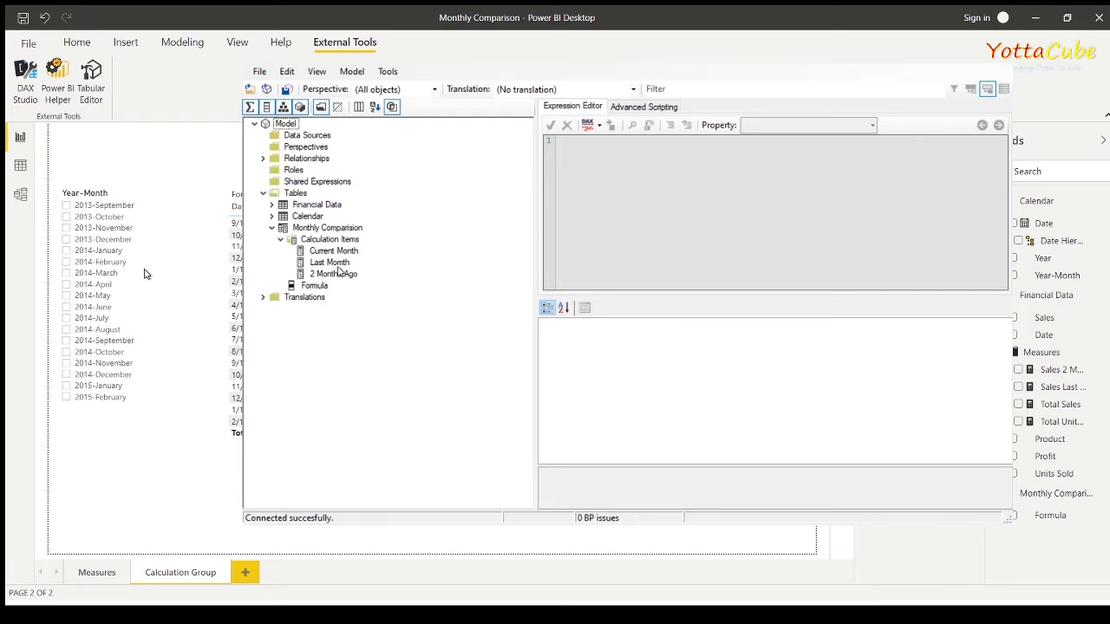
- Create a new calculation group named Demo under the model's Tables
left_click(298, 194)
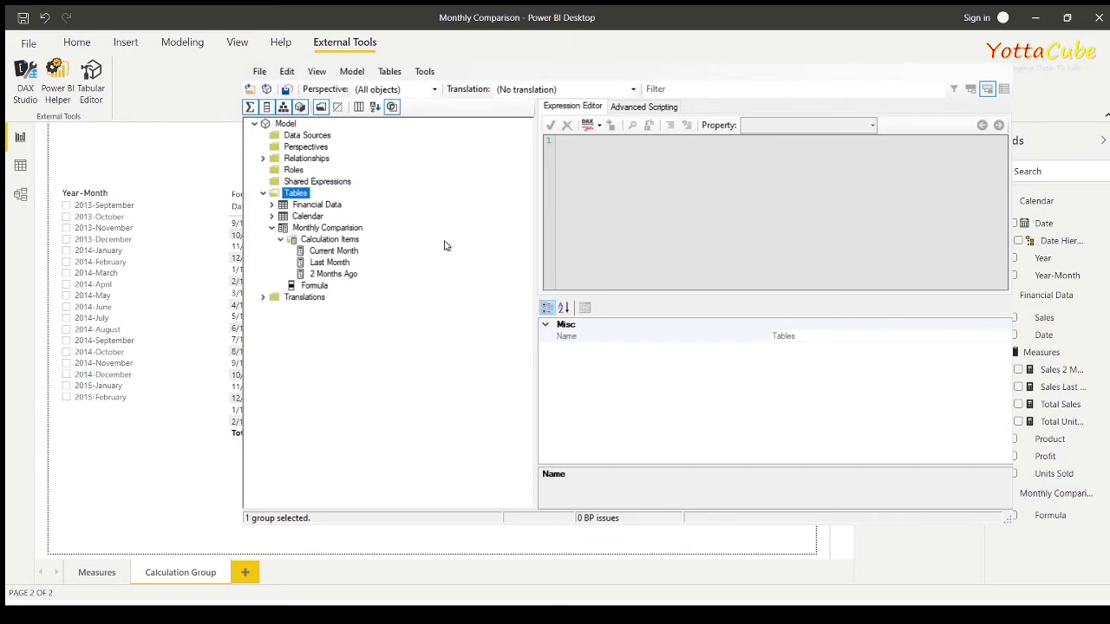
key("alt+7")
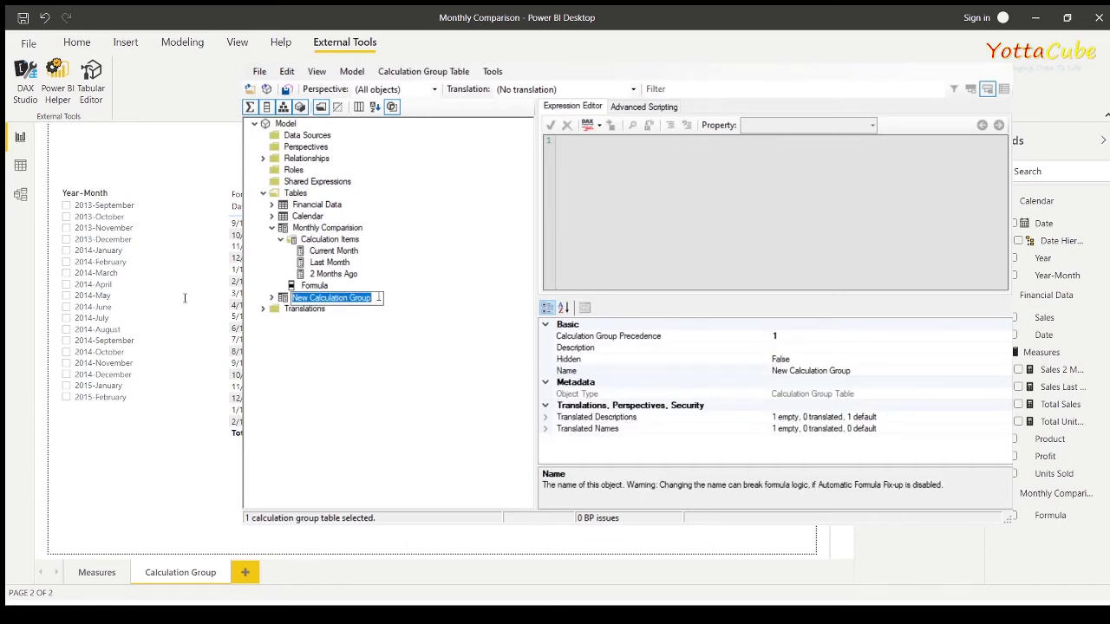
type("Demo")
key("Return")
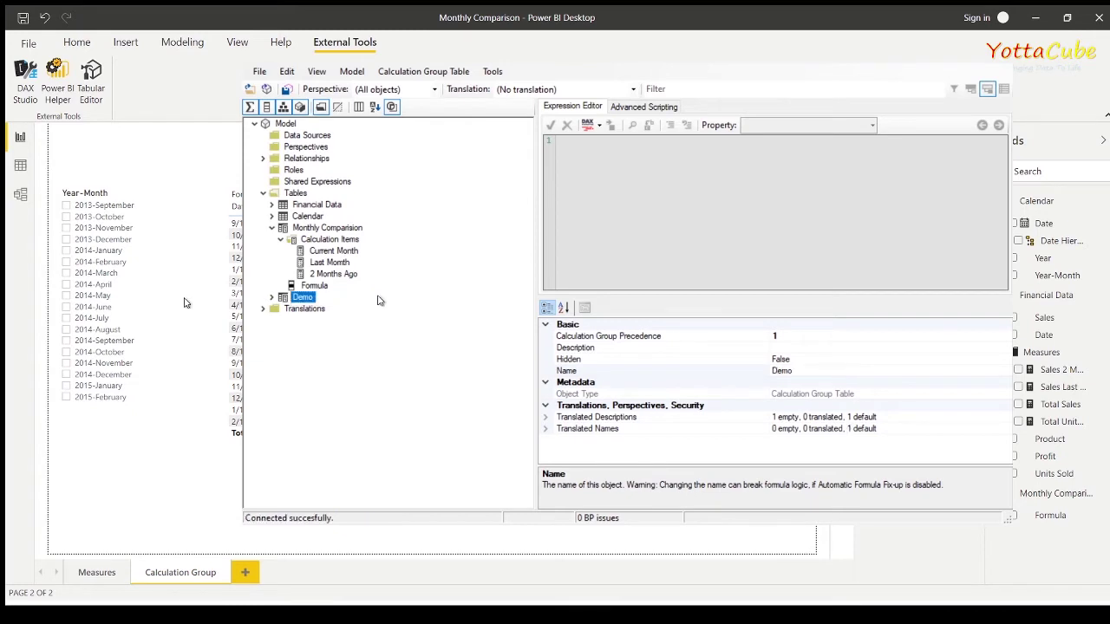
- Add a calculation item named Last to the Demo calculation group
left_click(264, 297)
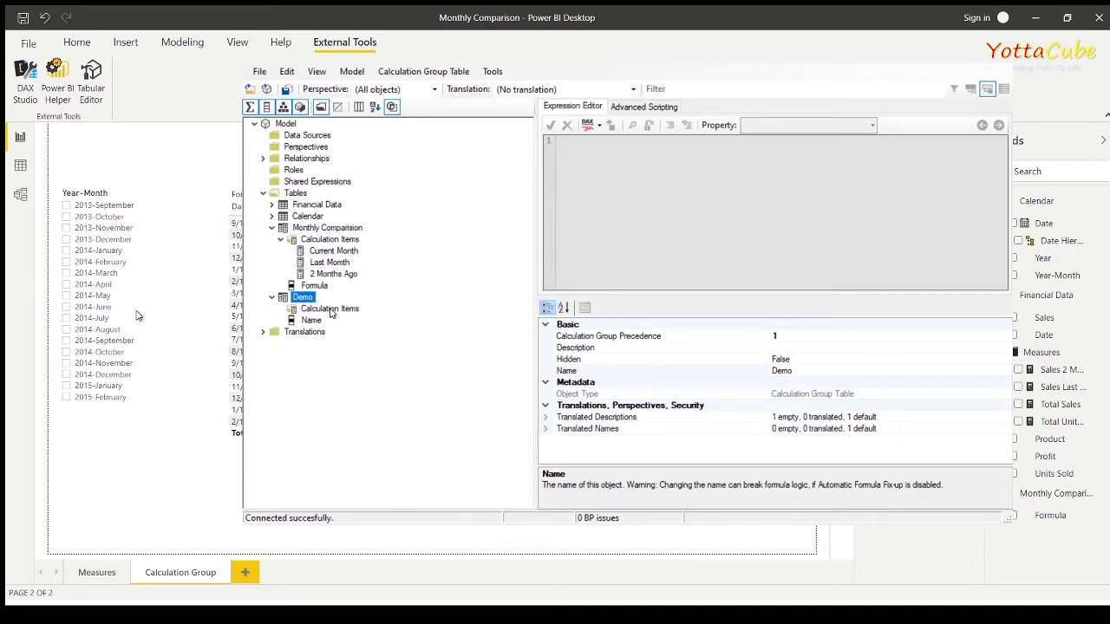
left_click(331, 310)
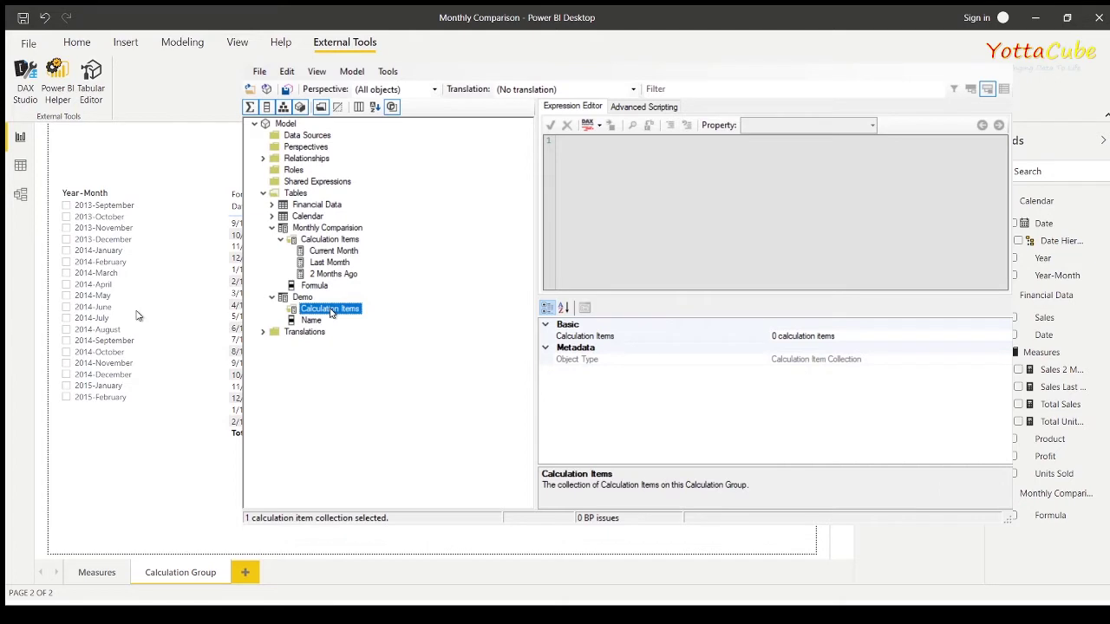
left_click(389, 316)
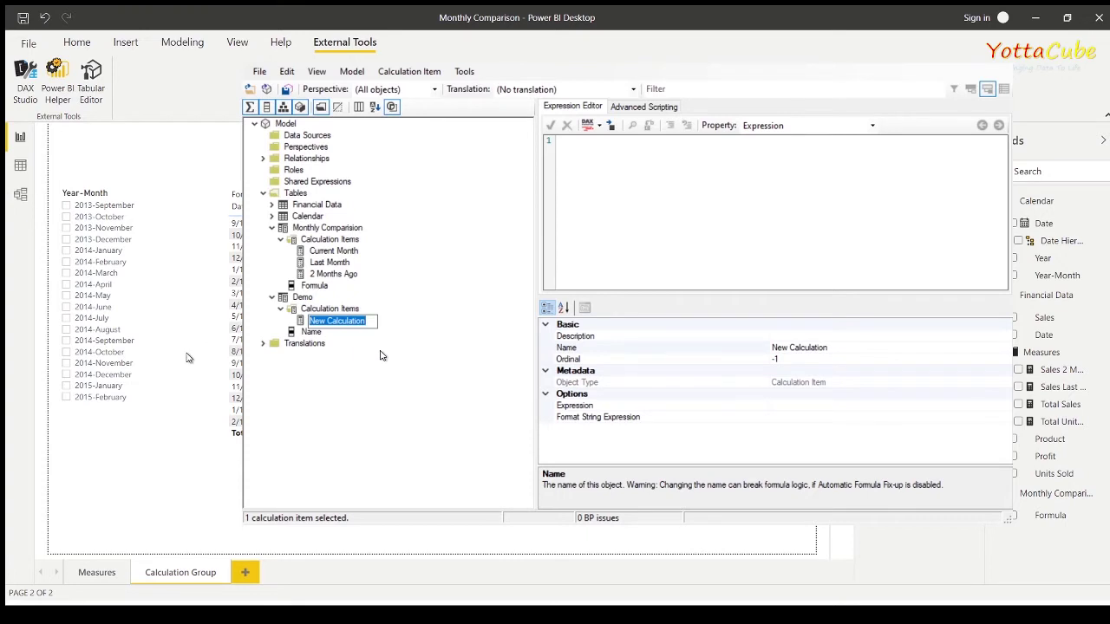
type("Last")
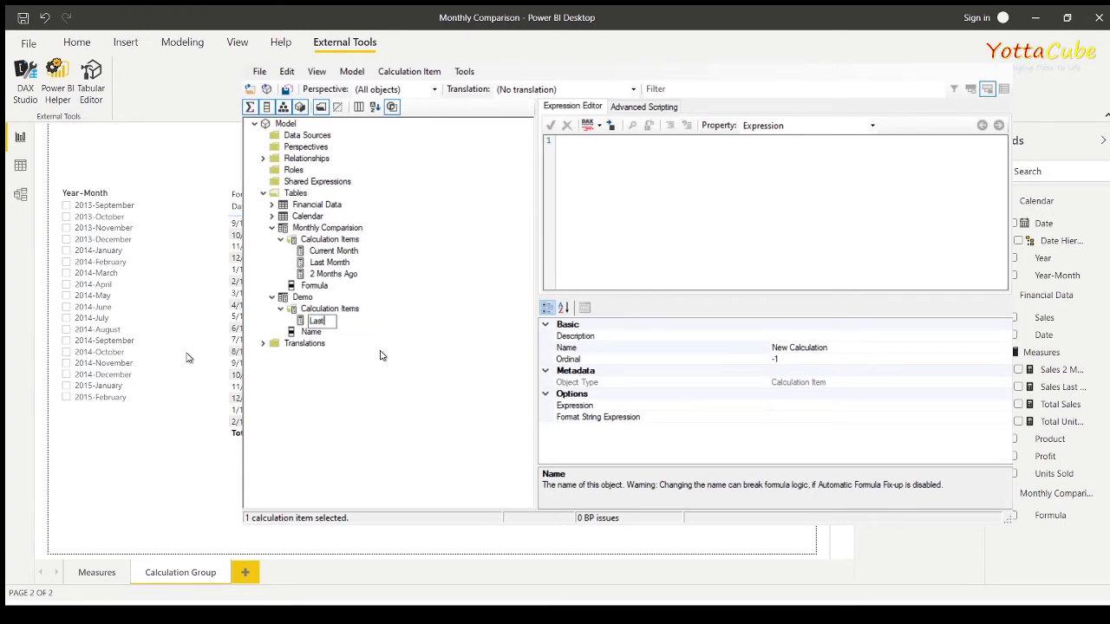
key("Return")
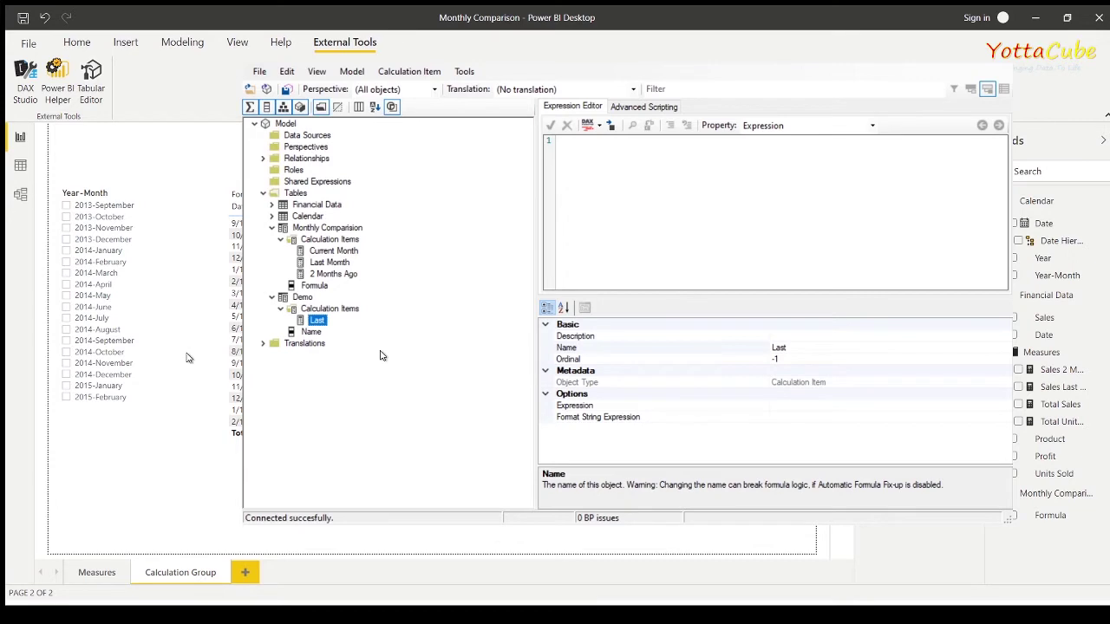
- Add a second calculation item named 2 Month Ago to the Demo calculation group
left_click(337, 310)
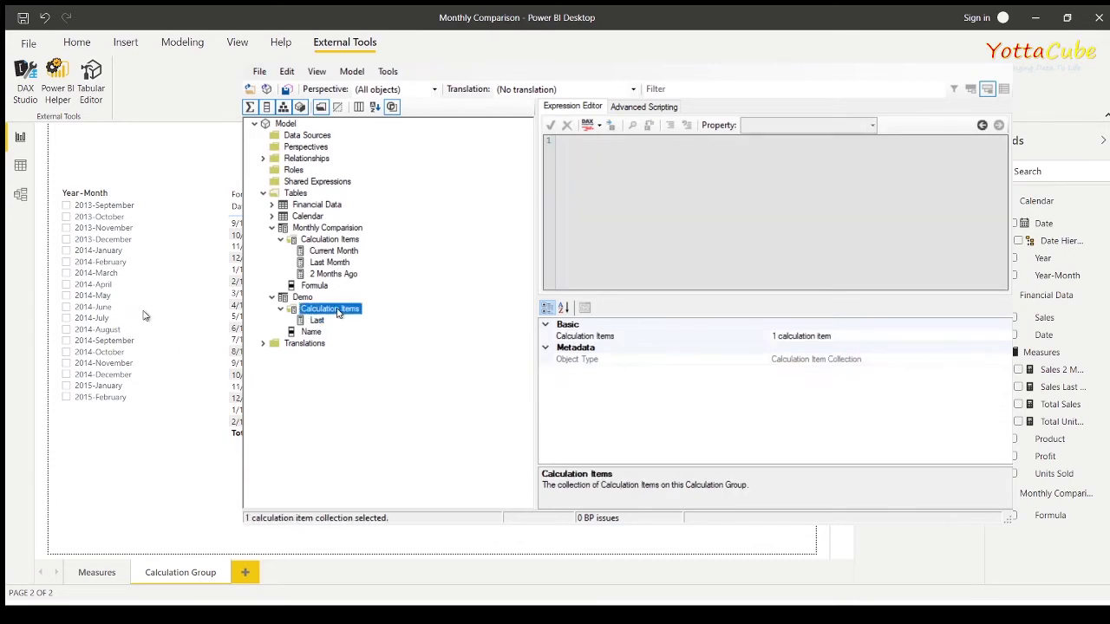
left_click(412, 320)
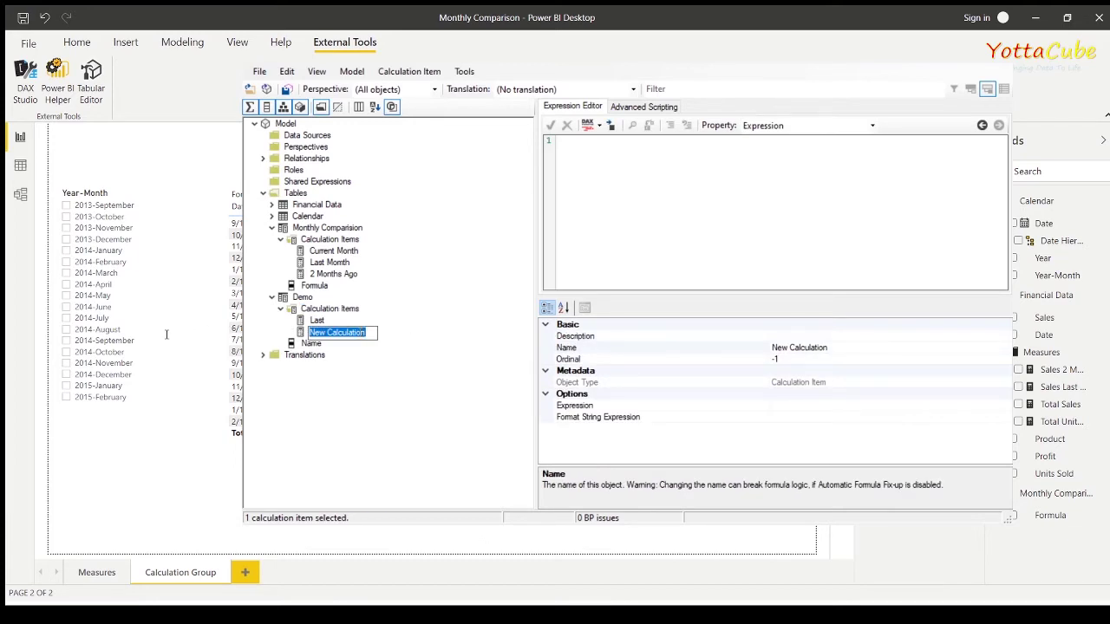
type("2 Month Ago")
key("Return")
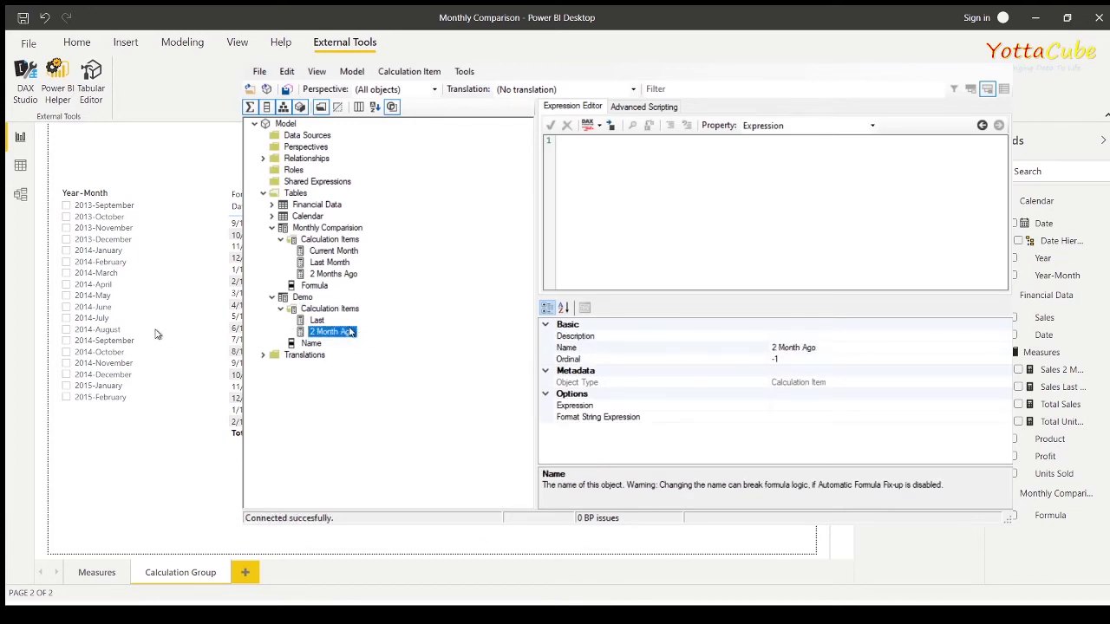
- Add a third calculation item named Current Month to the Demo calculation group
left_click(326, 310)
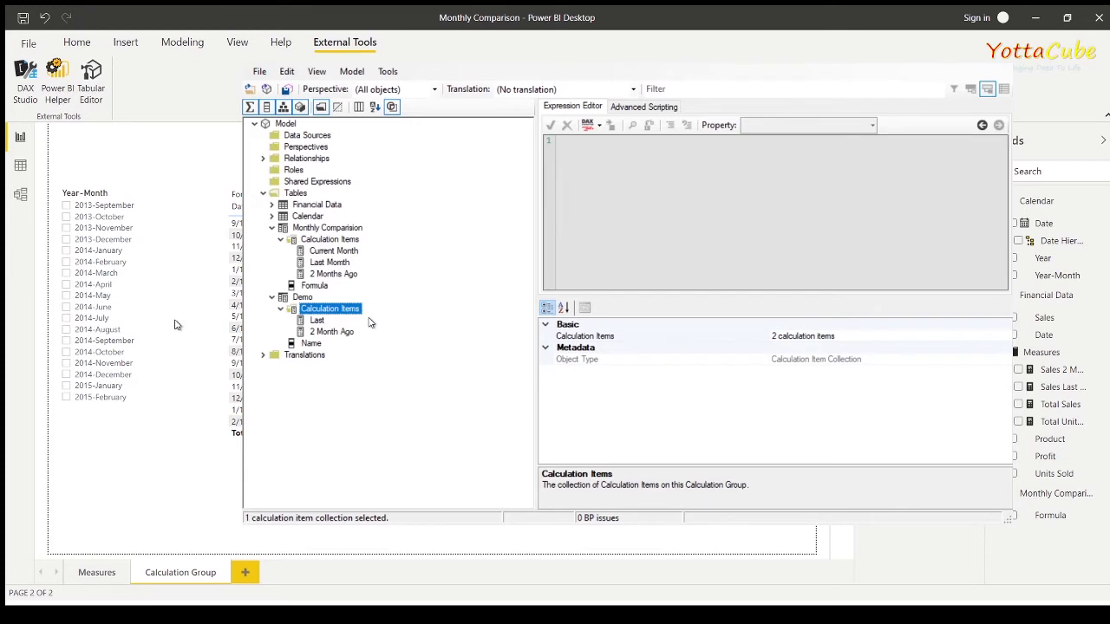
key("alt+1")
type("Current Month")
key("Return")
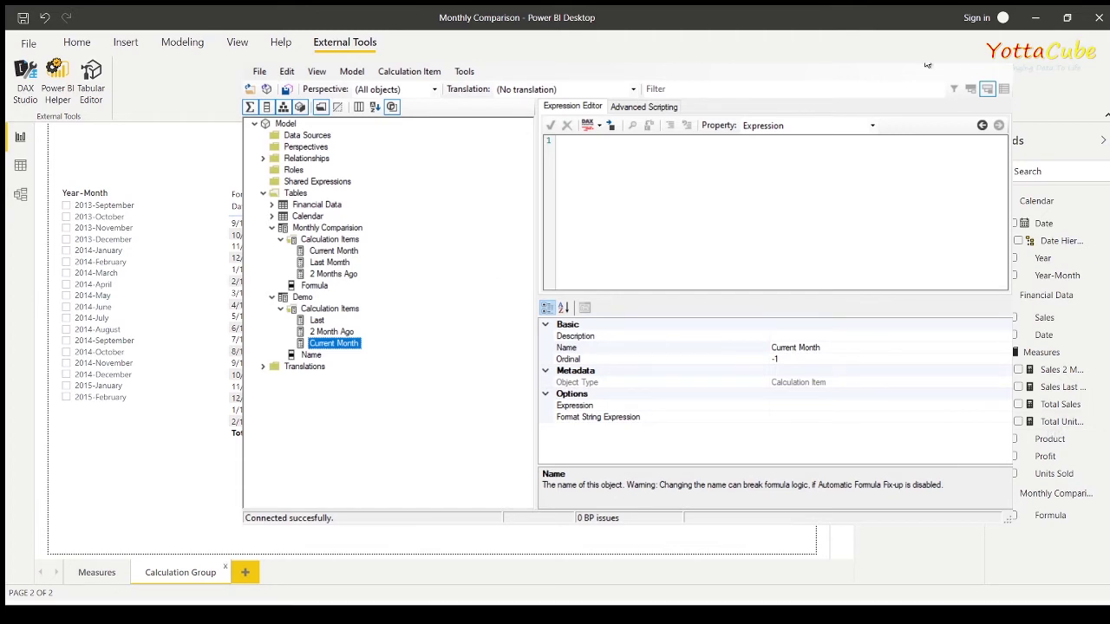
- Check the Total Sales measure's formula in Power BI, and enter SELECTEDMEASURE() as the Current Month item's expression in Tabular Editor
left_click(1073, 405)
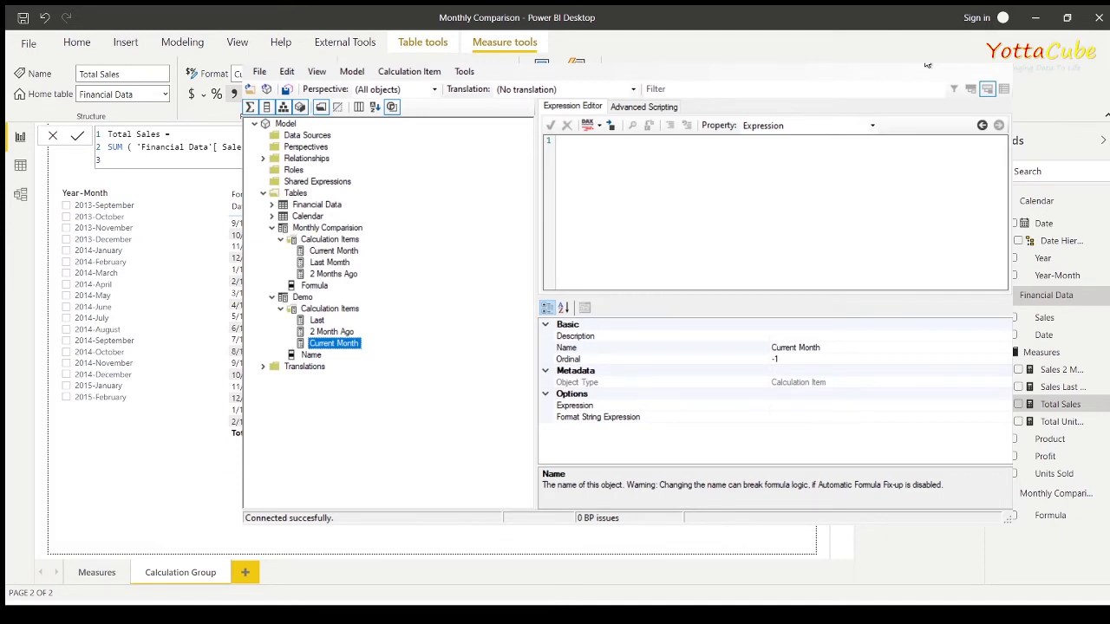
left_click(926, 64)
left_click(584, 146)
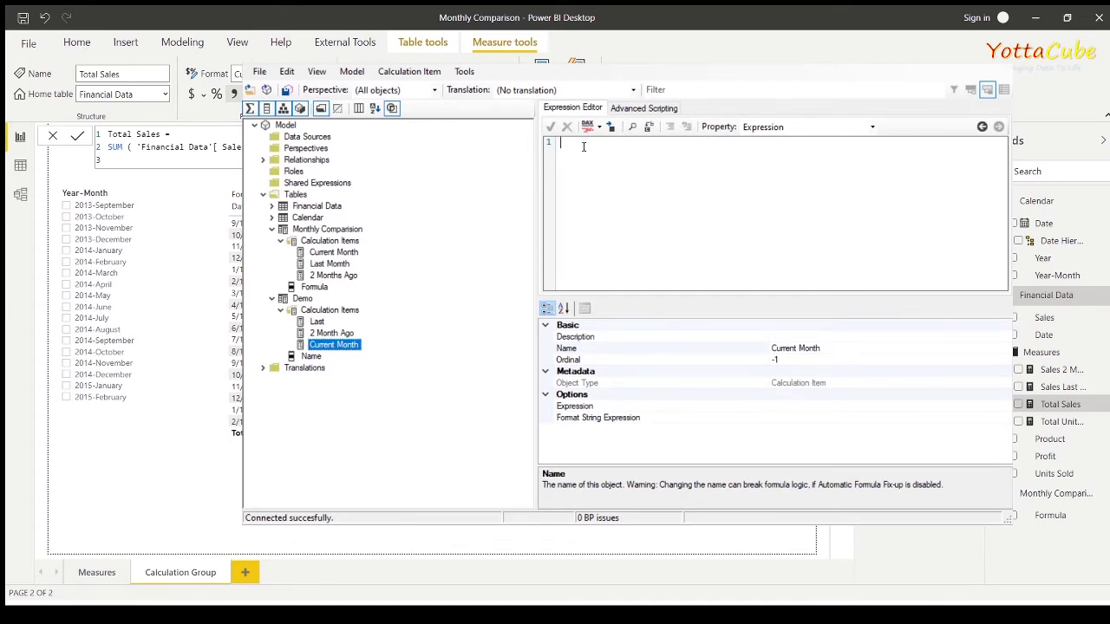
type("SE")
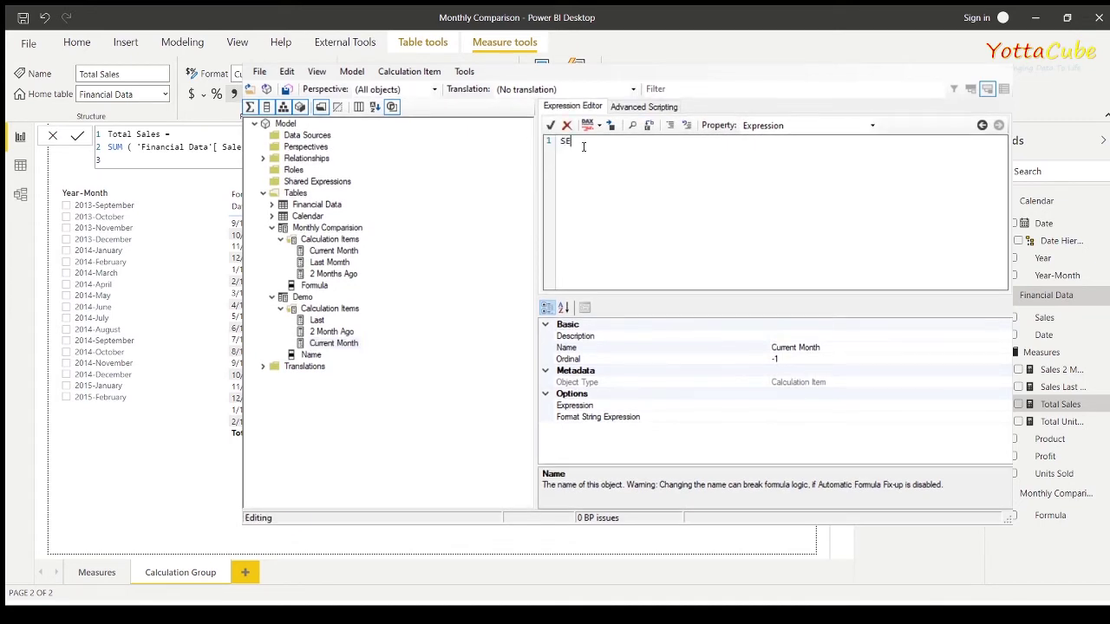
type("LECTEDMEASURE()")
- Copy the CALCULATE formula of the Sales Last Month measure from Power BI into the Last item's expression in Tabular Editor
left_click(317, 321)
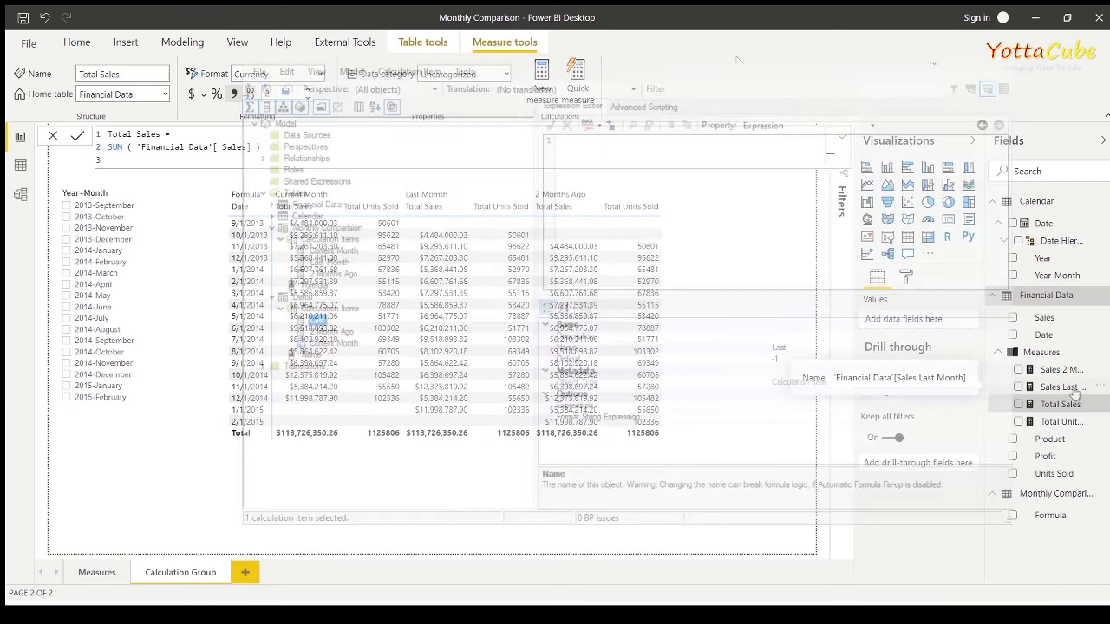
left_click(1065, 387)
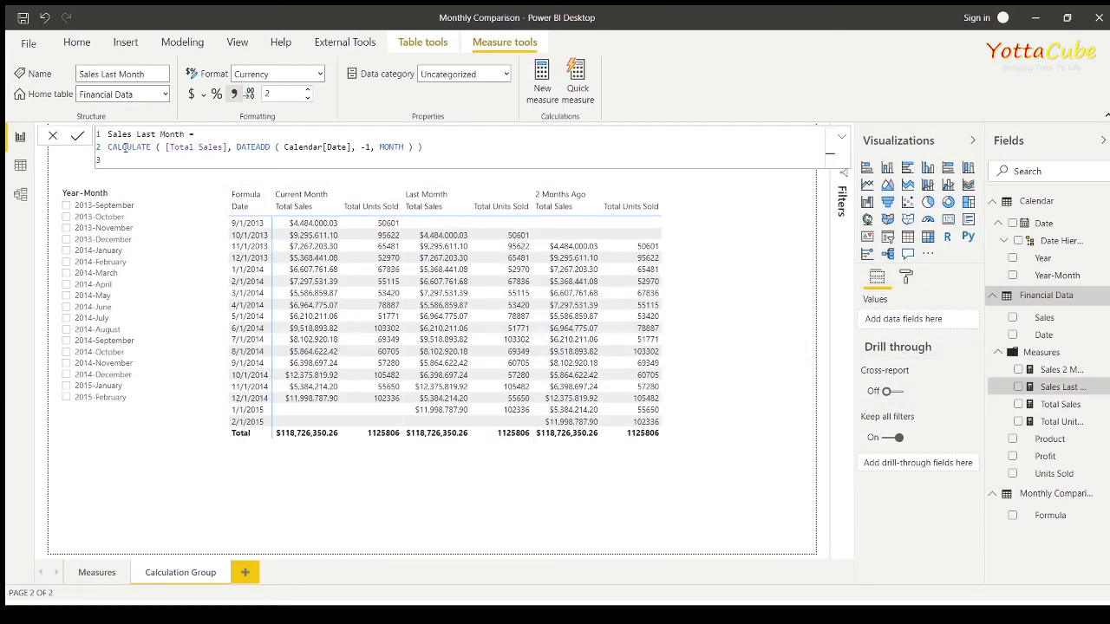
left_click_drag(433, 146, 109, 148)
key("ctrl+c")
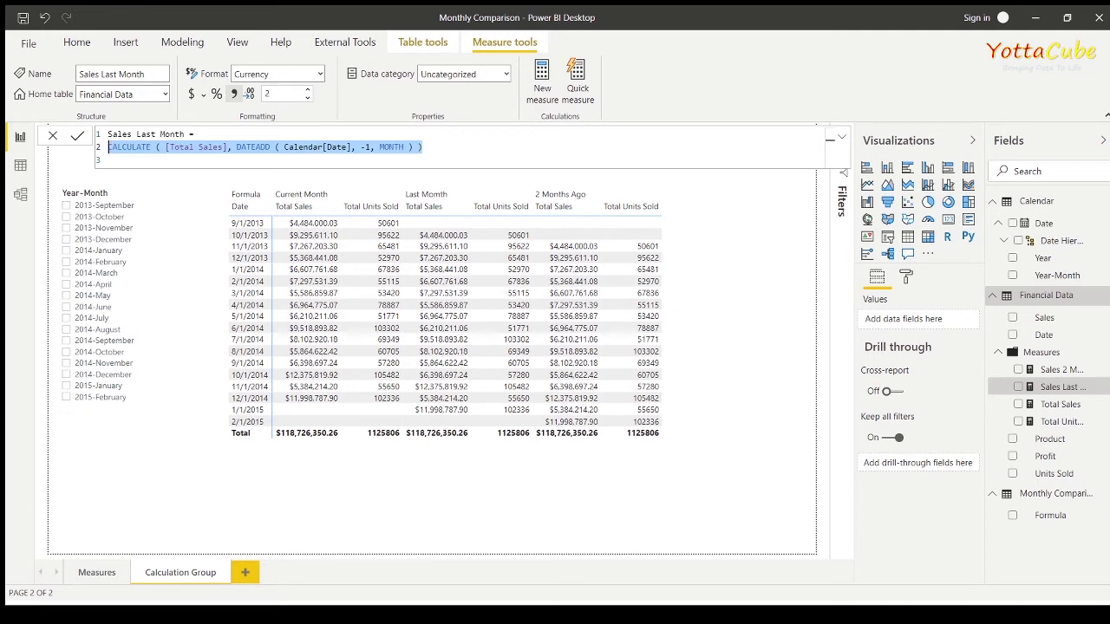
key("alt+Tab")
left_click(576, 156)
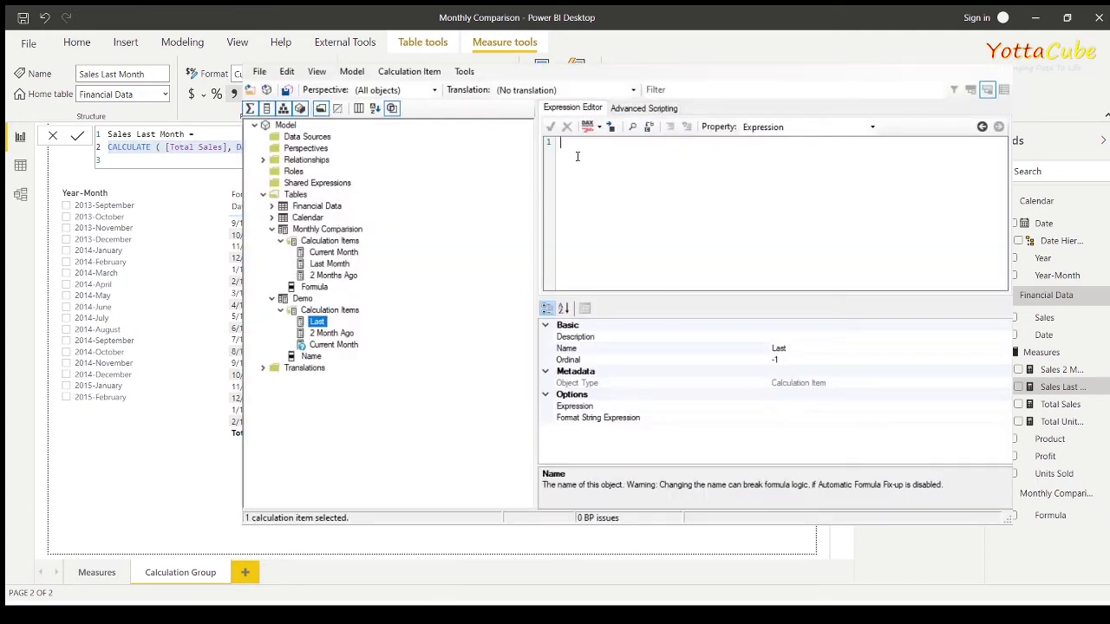
key("ctrl+v")
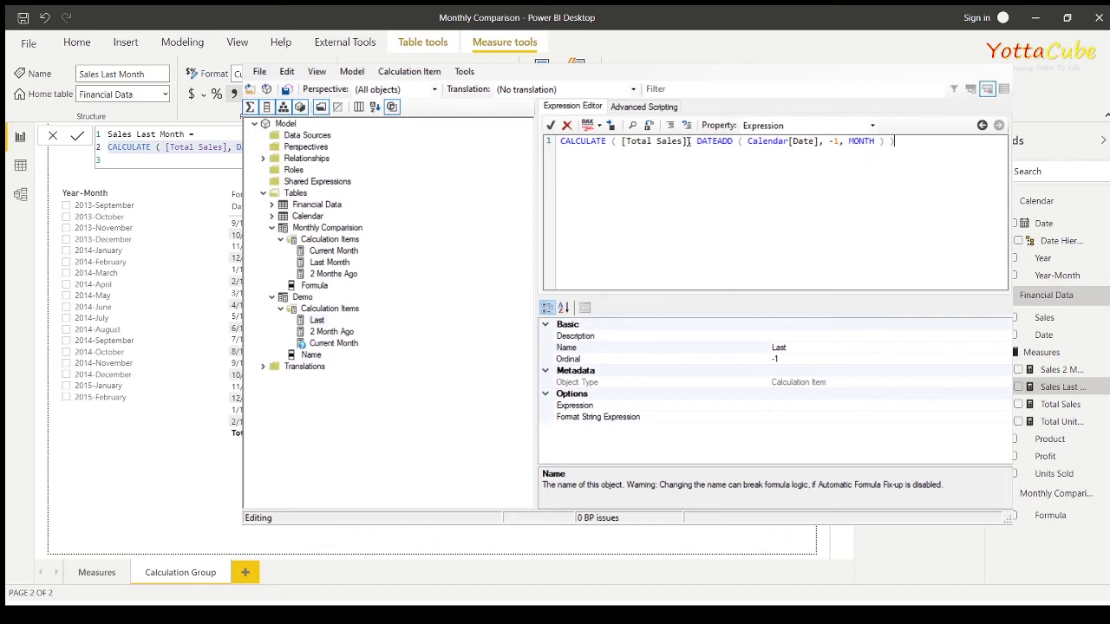
- Replace [Total Sales] with SELECTEDMEASURE() in the Last item's CALCULATE expression
left_click_drag(689, 141, 620, 141)
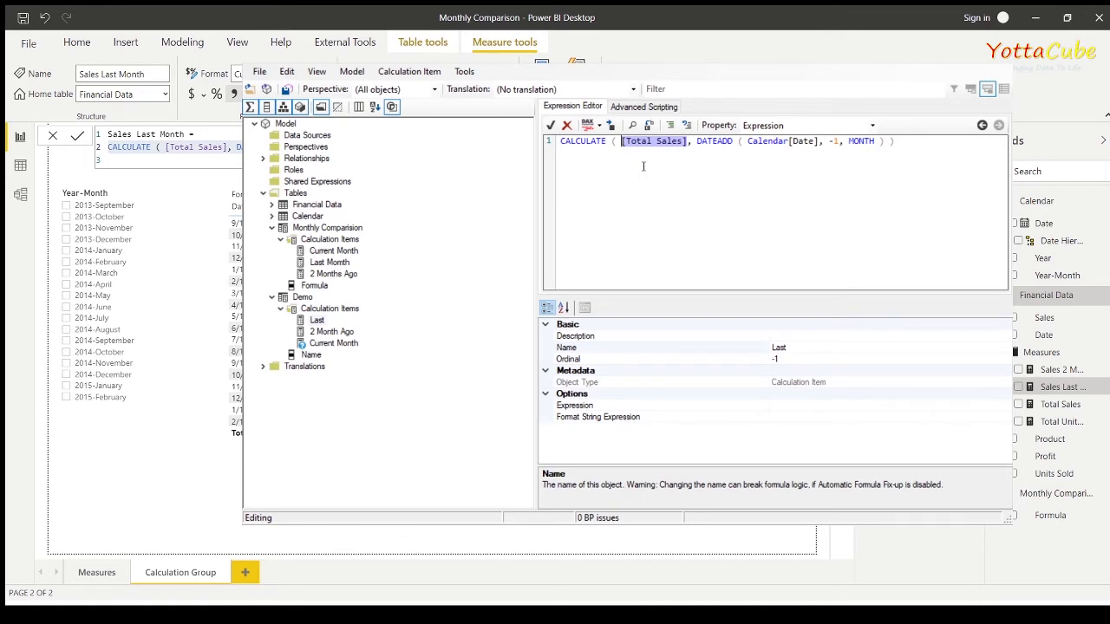
type("SELECTEDMEASURE(")
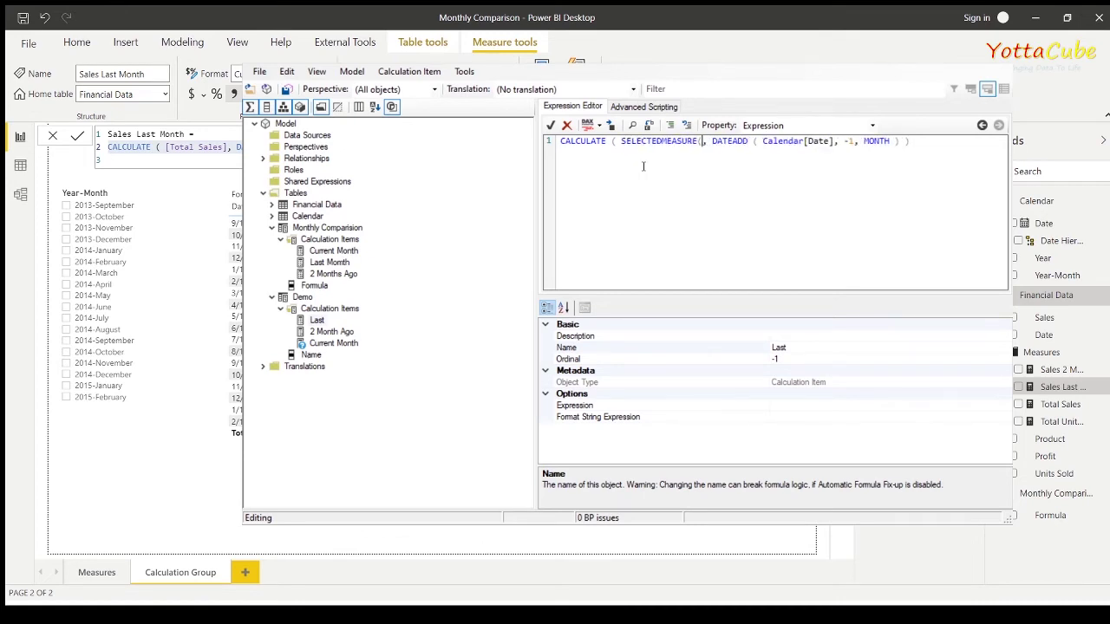
type(")")
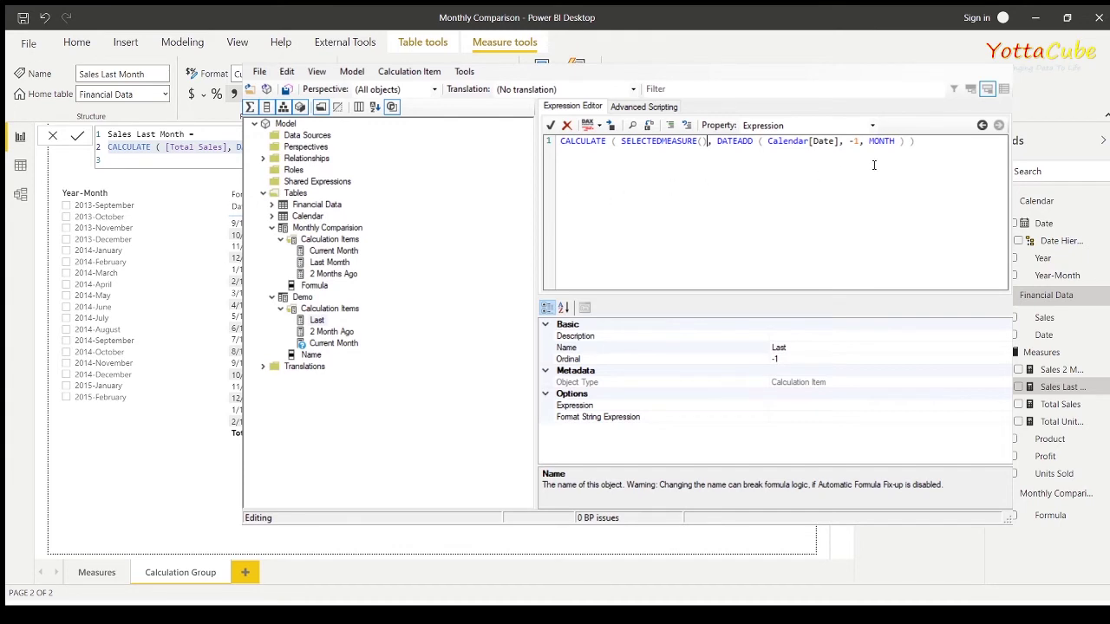
- Accept the Last item's expression and paste the copied CALCULATE formula into the 2 Month Ago item's expression
left_click(550, 125)
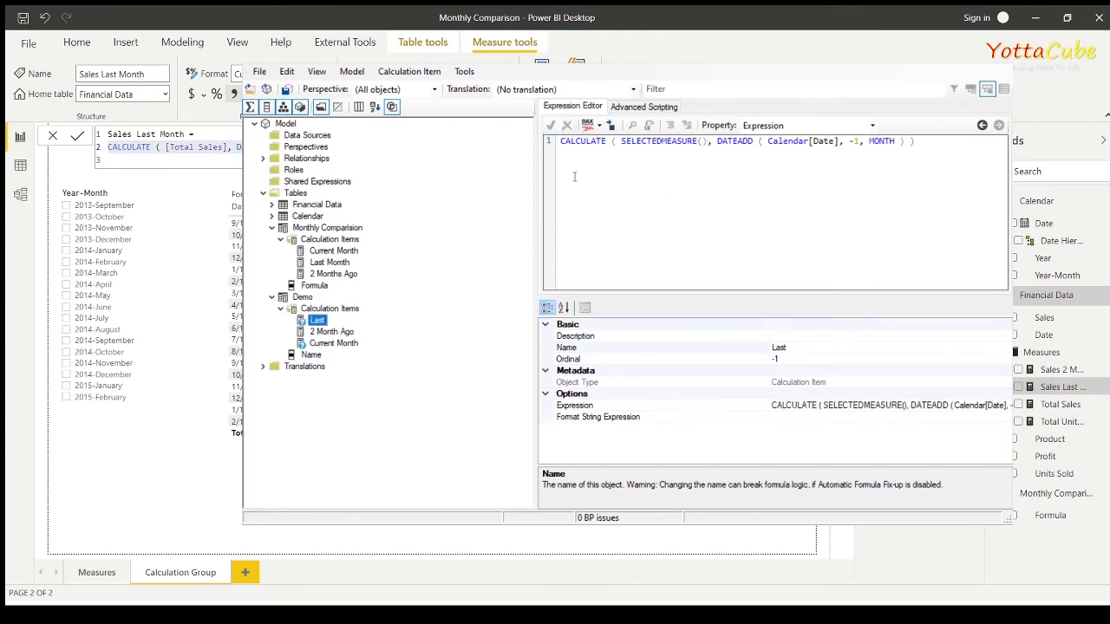
left_click(340, 333)
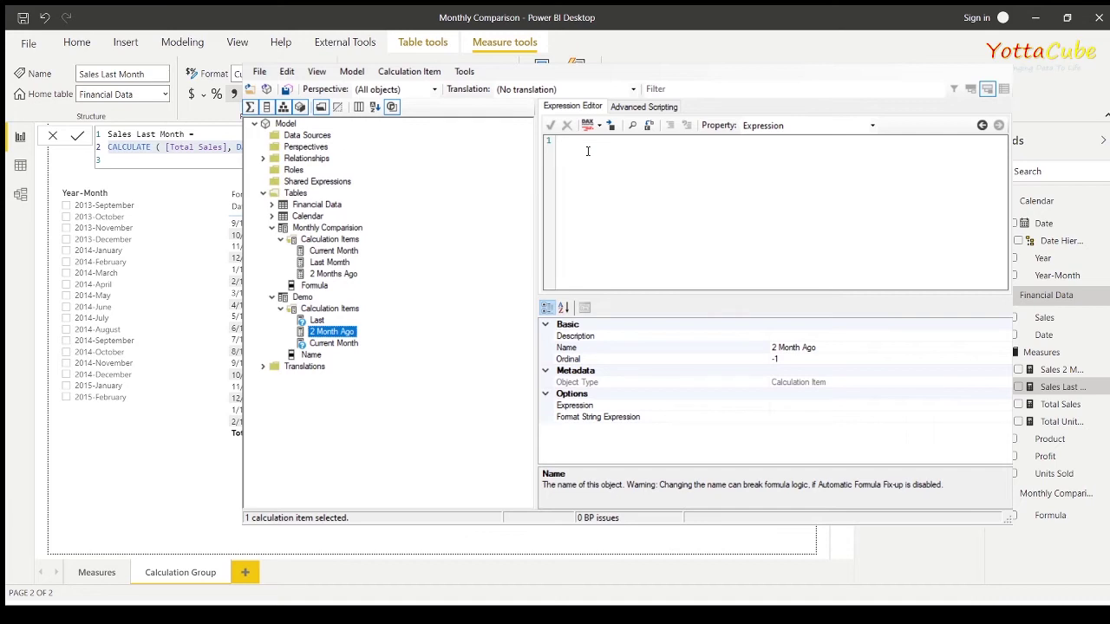
key("ctrl+v")
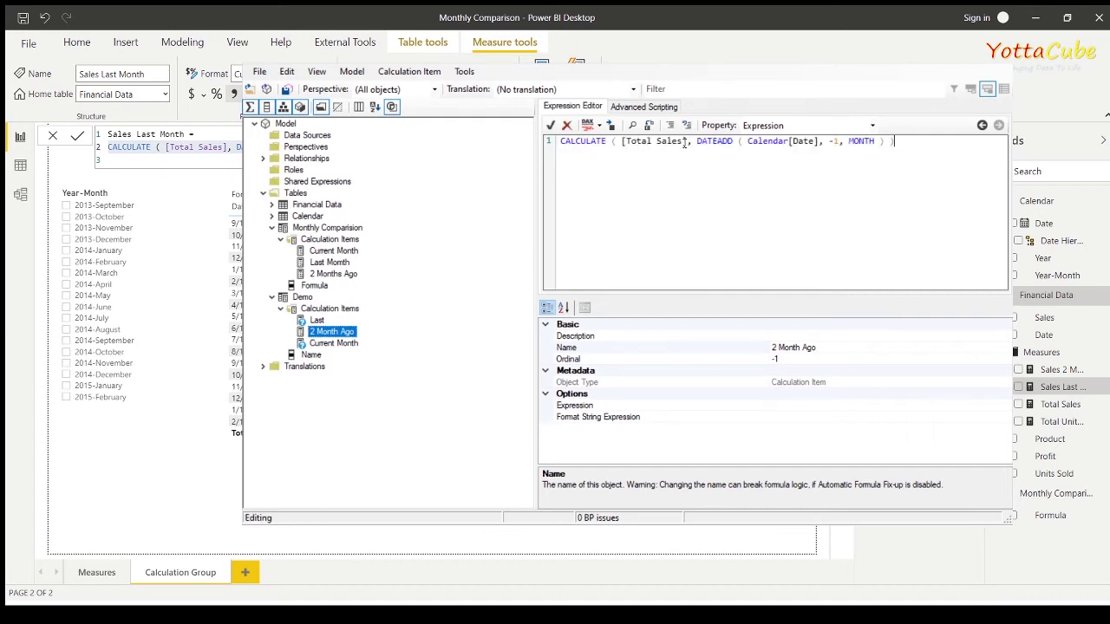
- In the 2 Month Ago expression, replace [Total Sales] with SELECTEDMEASURE(), set the DATEADD offset to -2, and accept it
left_click_drag(686, 141, 621, 141)
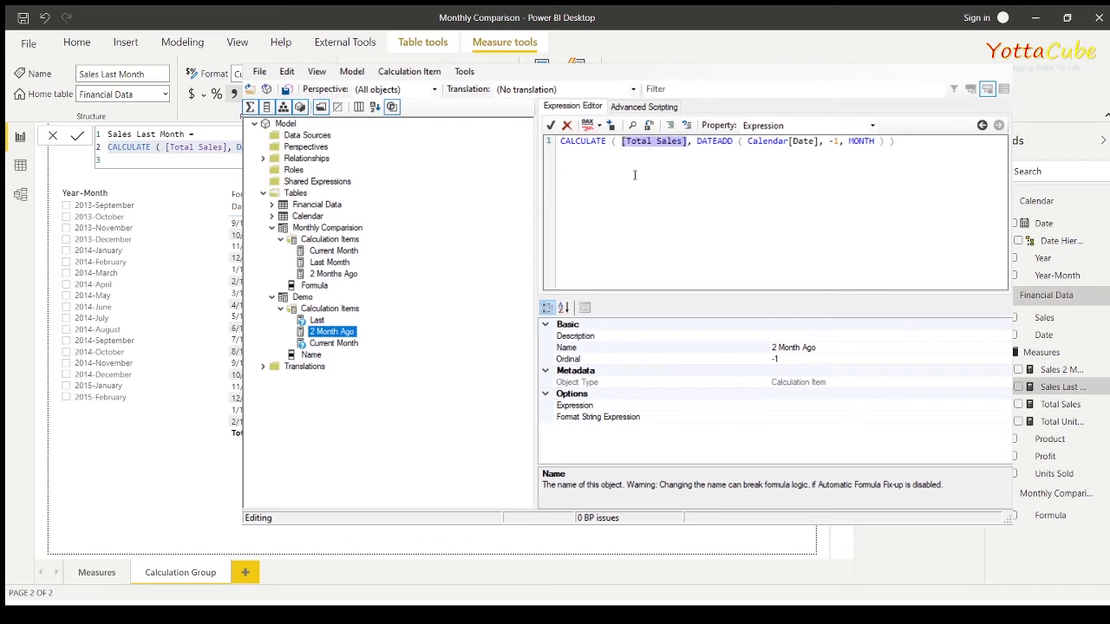
type("SE")
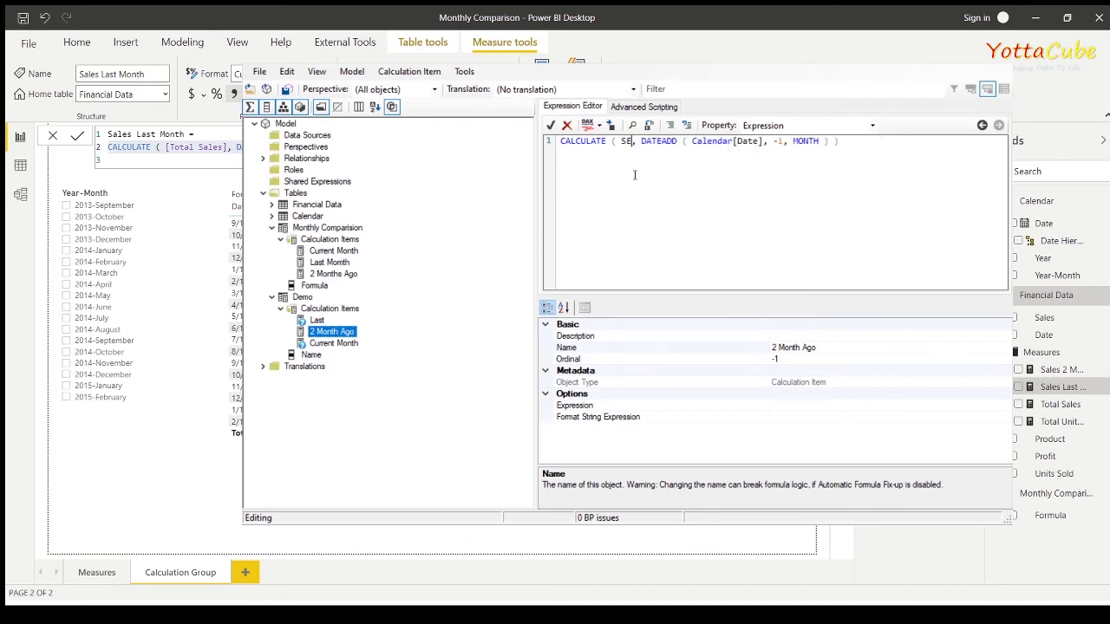
type("LECTEDMEASURE()")
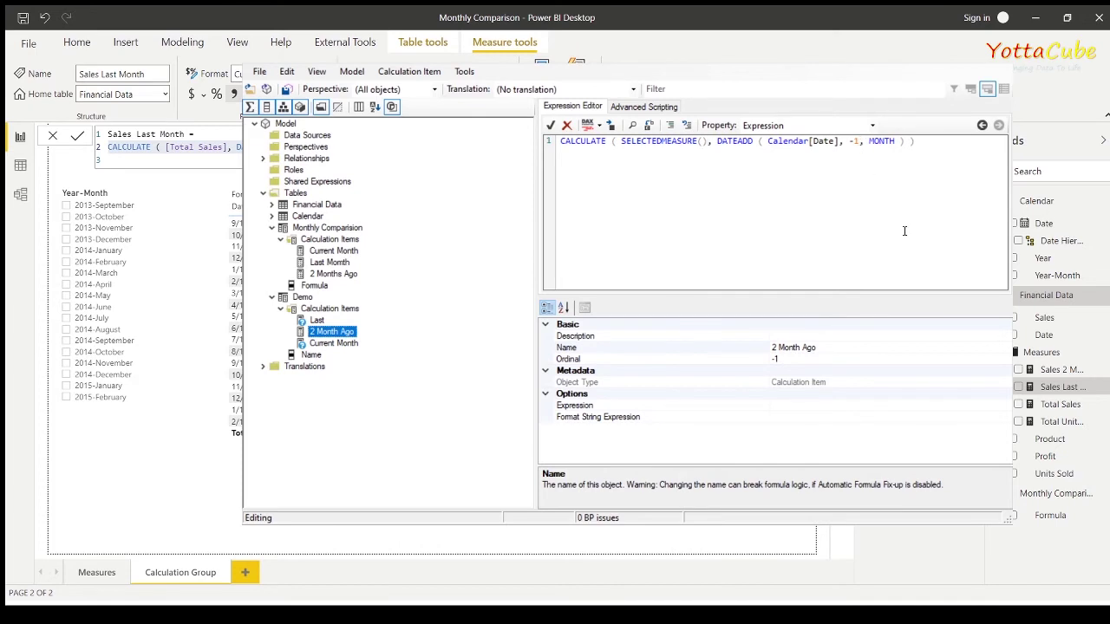
key("BackSpace")
type("2")
left_click(550, 124)
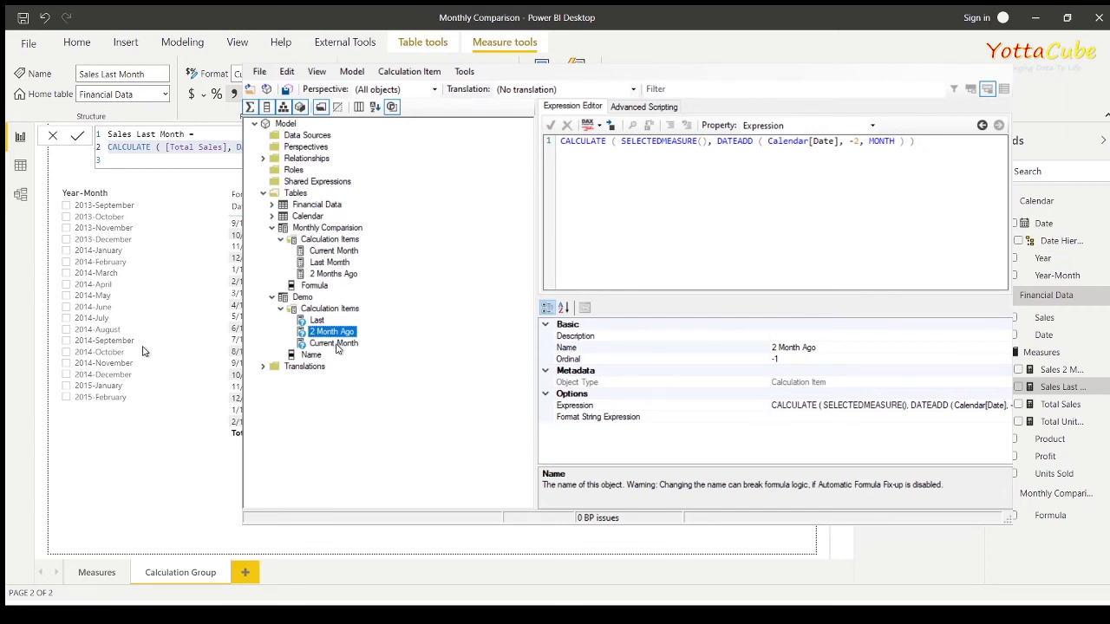
- Move Current Month above Last in the Demo calculation items, and check the ordinals of Last and 2 Month Ago
left_click(702, 62)
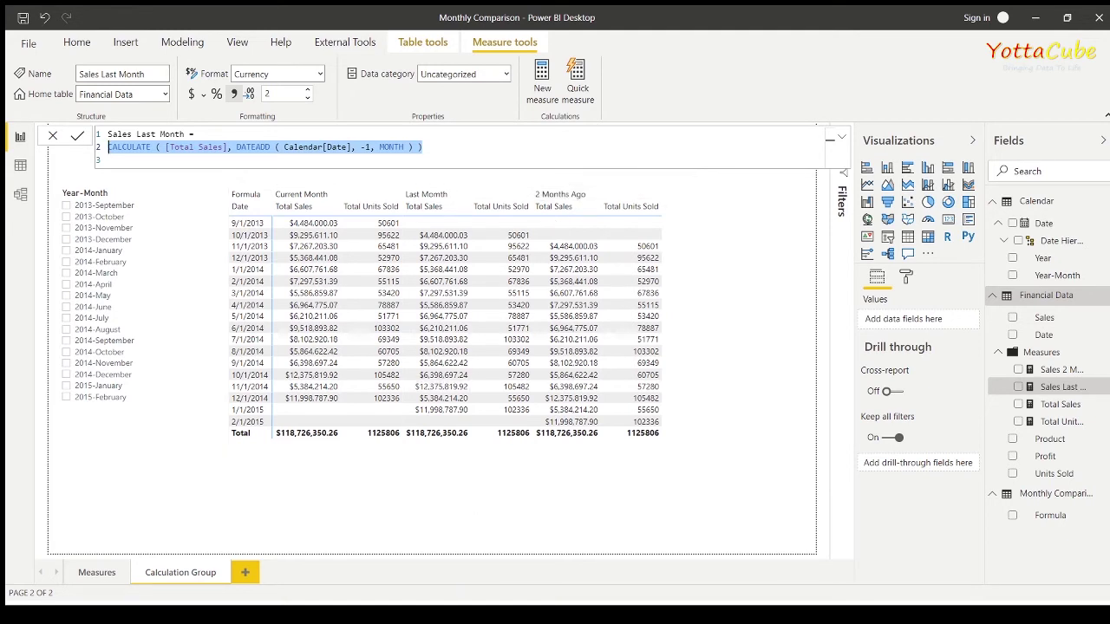
key("alt+Tab")
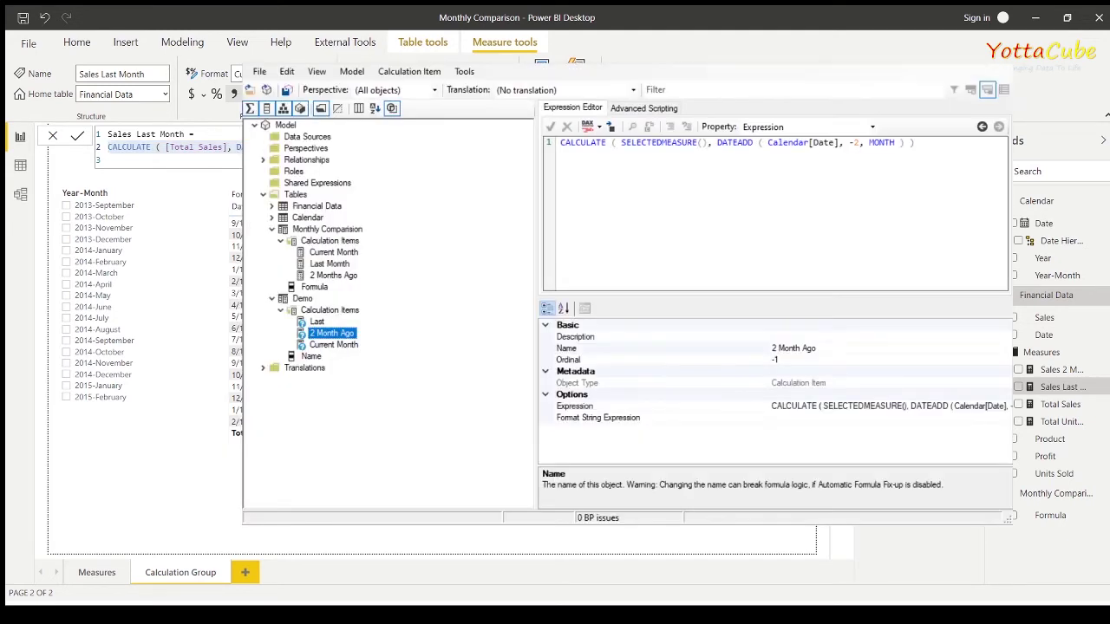
left_click(318, 322)
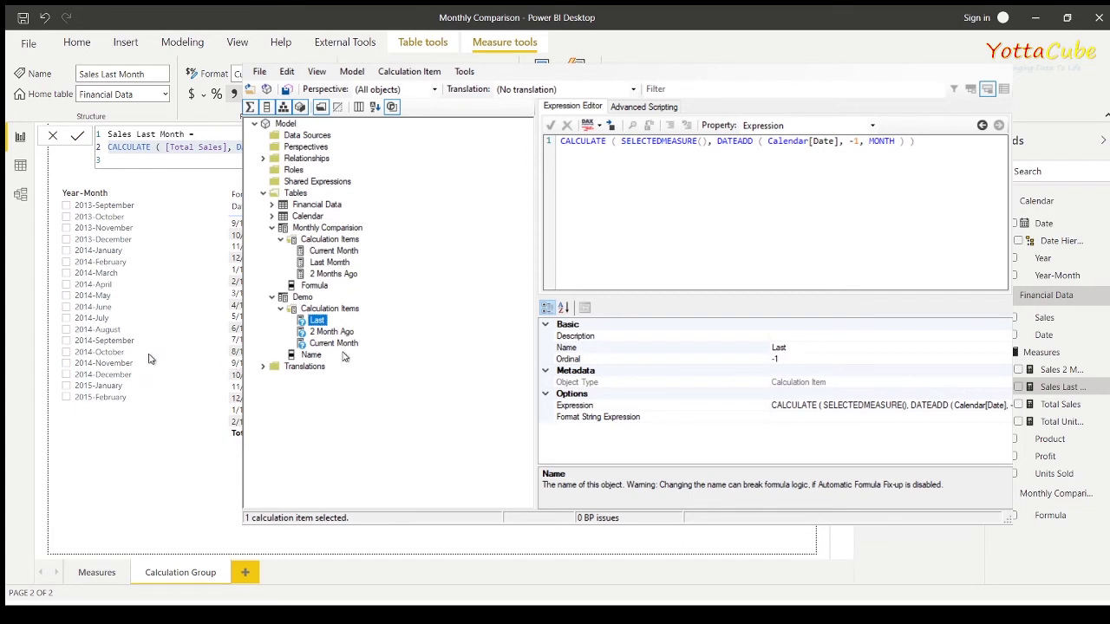
left_click_drag(338, 344, 317, 321)
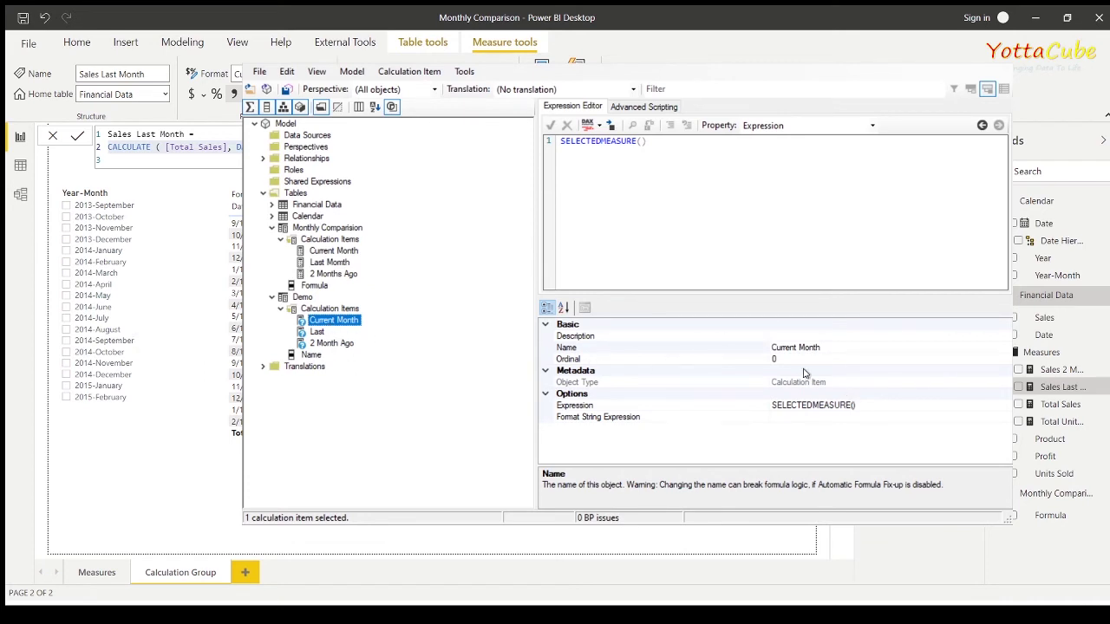
left_click(317, 332)
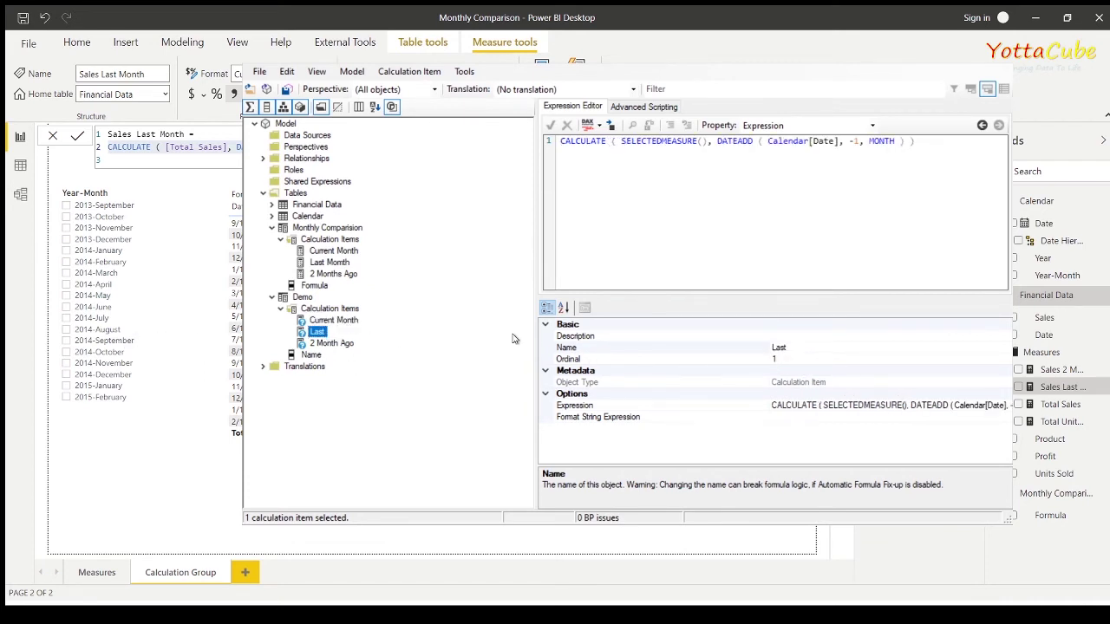
left_click(331, 344)
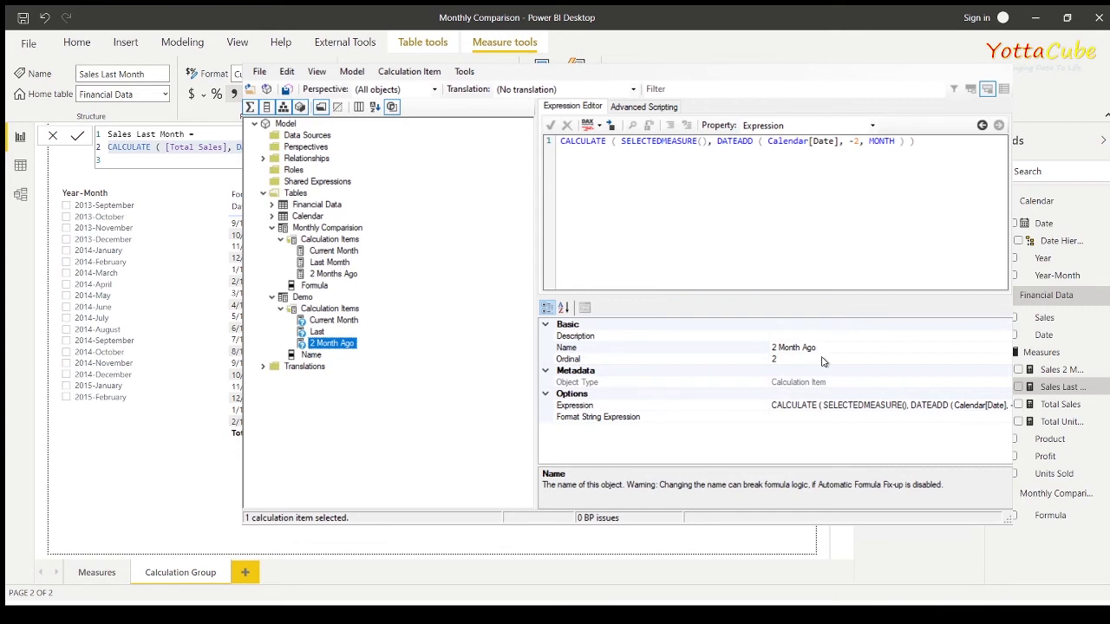
- Save the model changes in Tabular Editor, and refresh the calculation groups in Power BI with the Demo table expanded
left_click(287, 92)
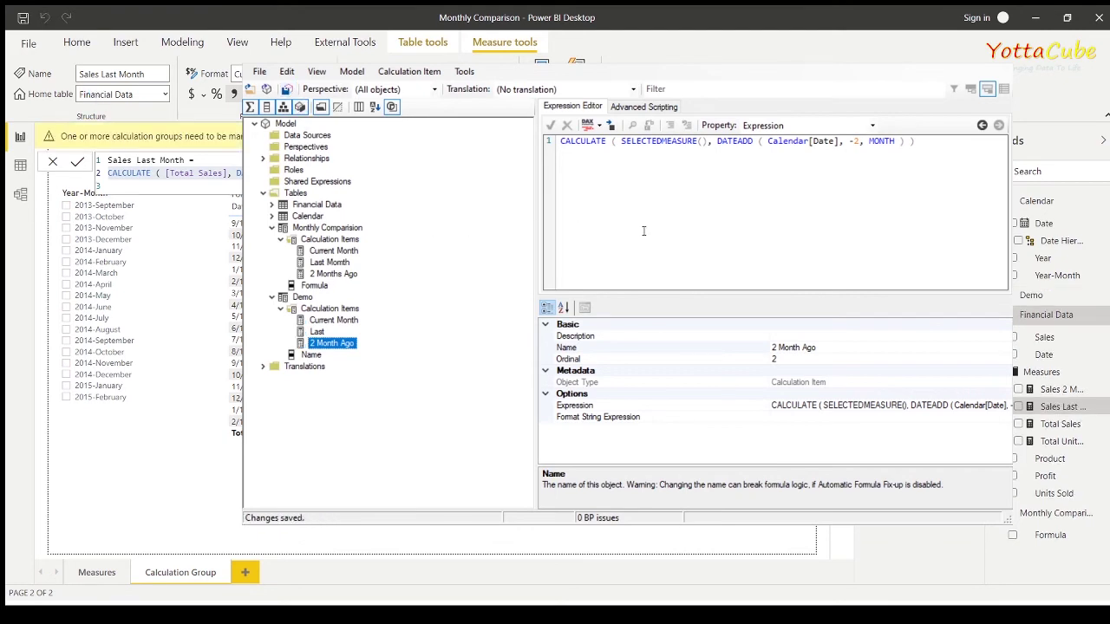
left_click(733, 61)
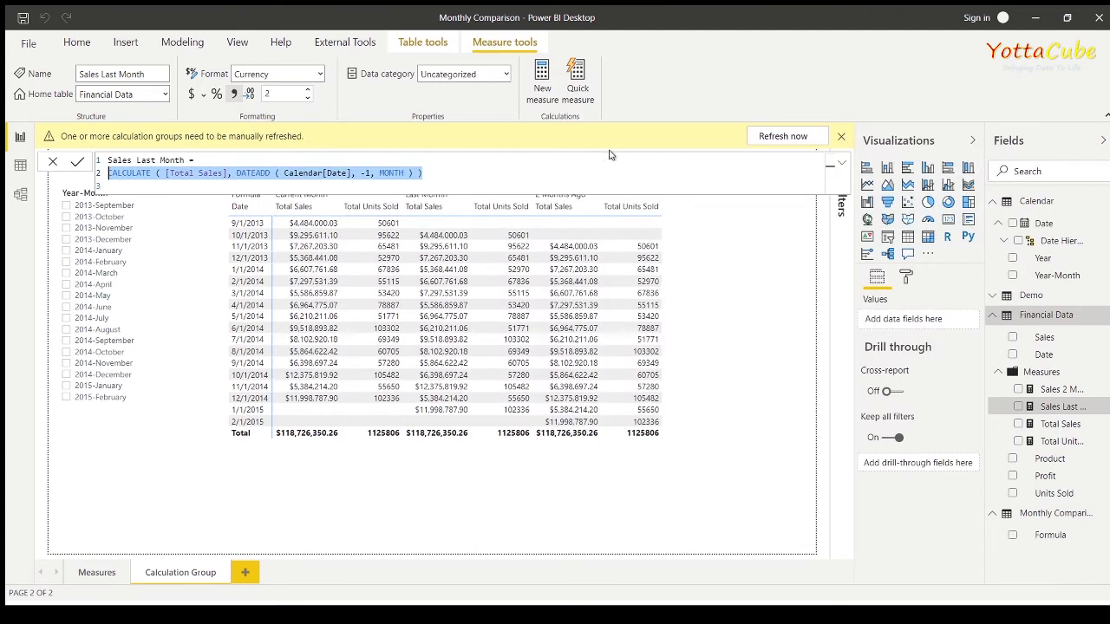
left_click(783, 136)
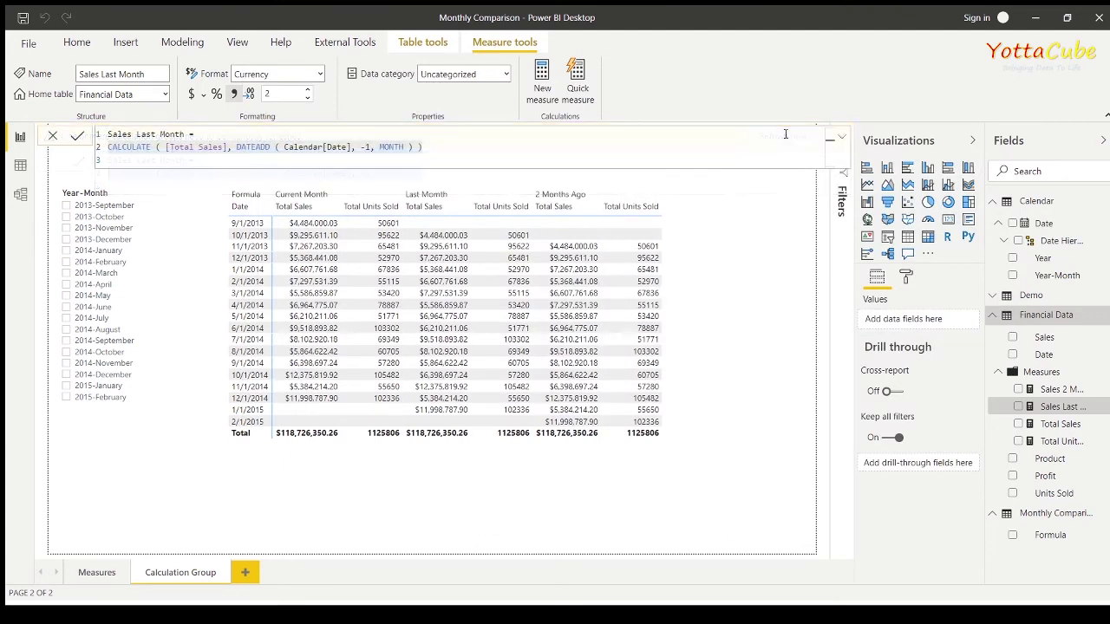
left_click(997, 299)
left_click(1003, 303)
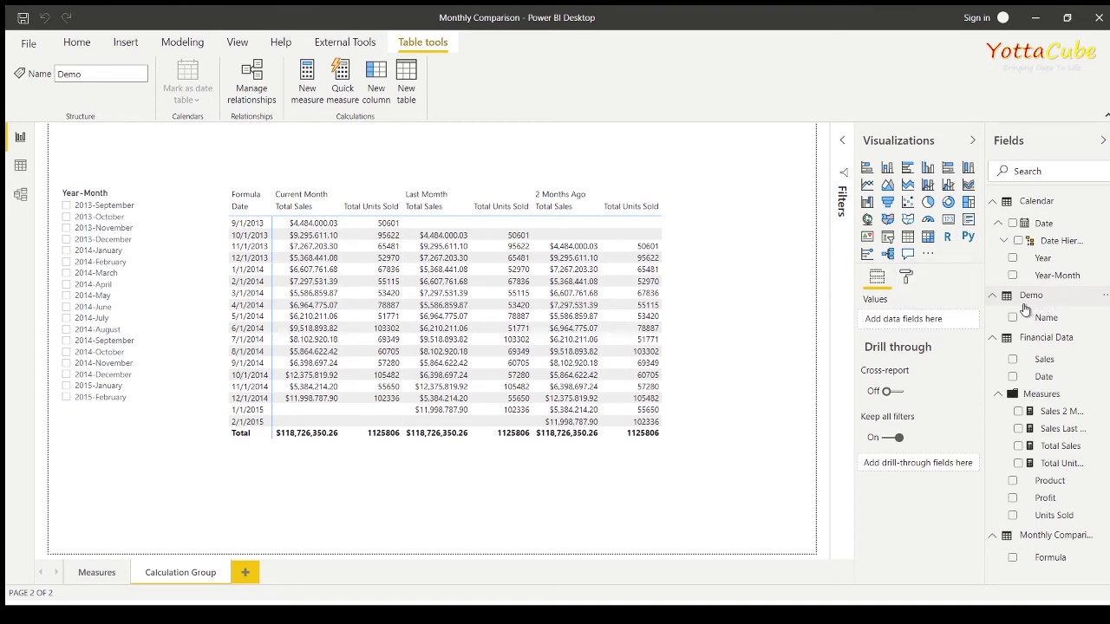
- Rebuild the Calculation Group page's matrix with Calendar Date as plain dates on rows and Total Sales as values
left_click(671, 203)
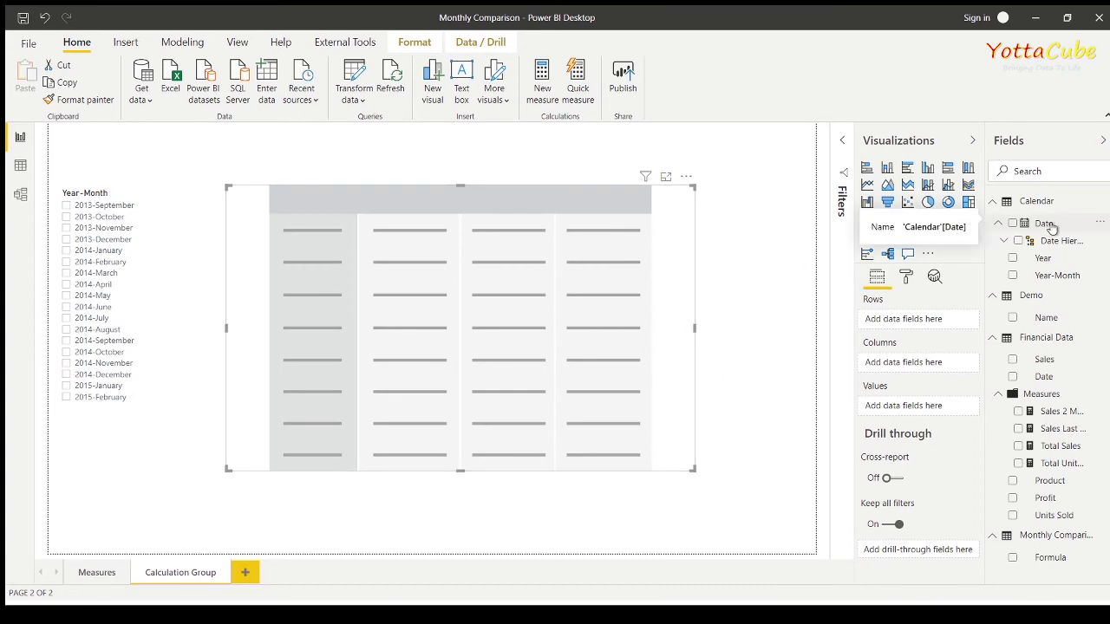
left_click_drag(1052, 227, 933, 326)
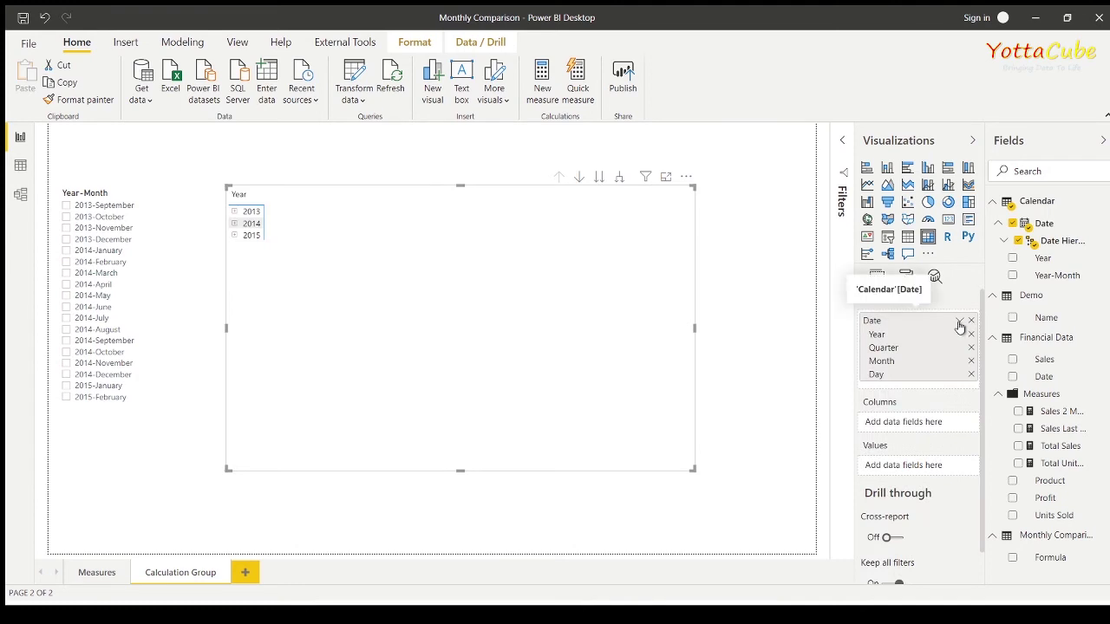
left_click(959, 321)
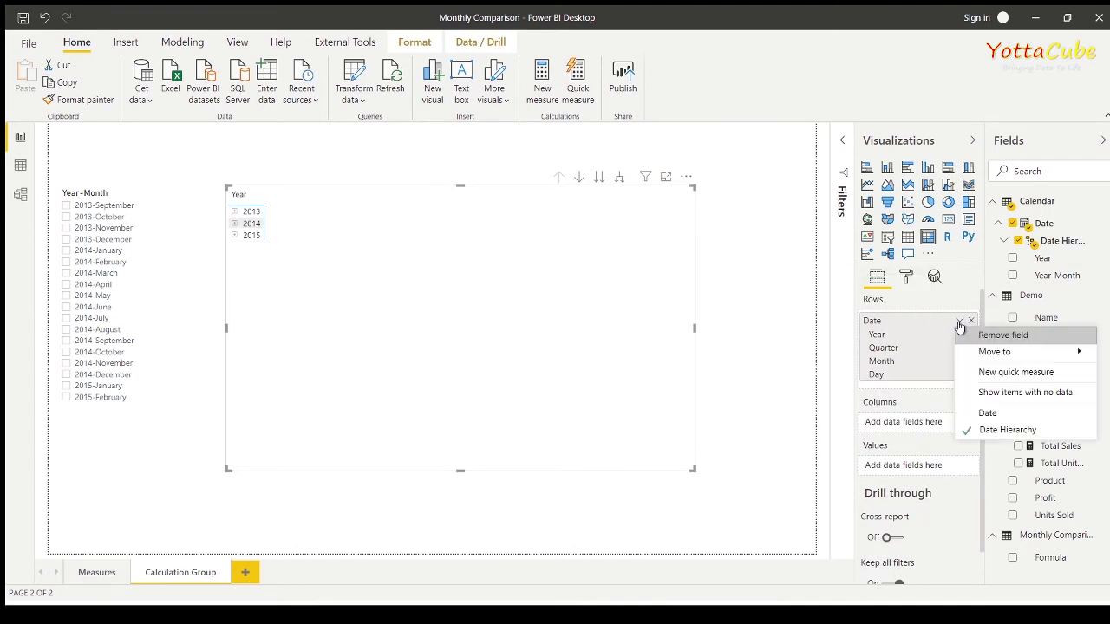
left_click(988, 414)
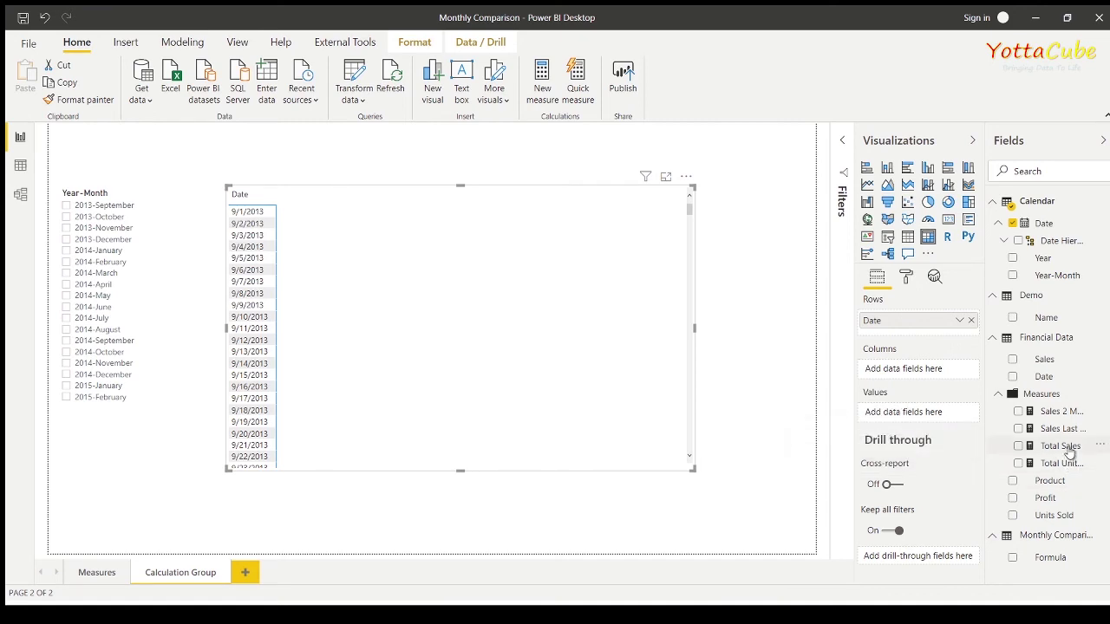
left_click_drag(1066, 448, 918, 417)
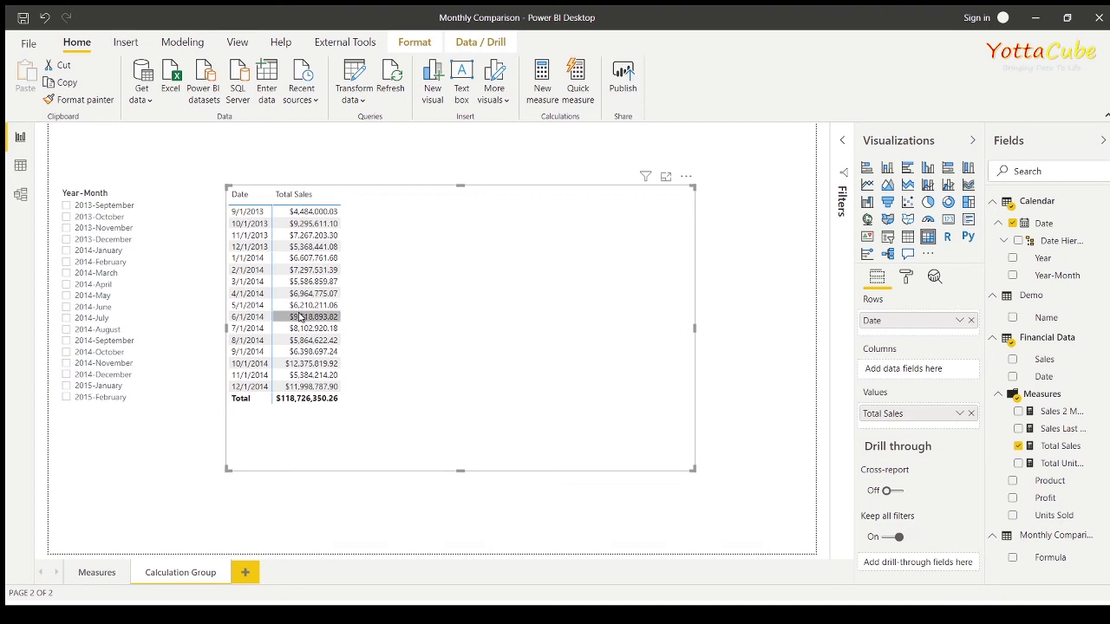
- Compare with the matrix on the Measures page, and add Demo's Name field to the Calculation Group matrix's columns
left_click(100, 576)
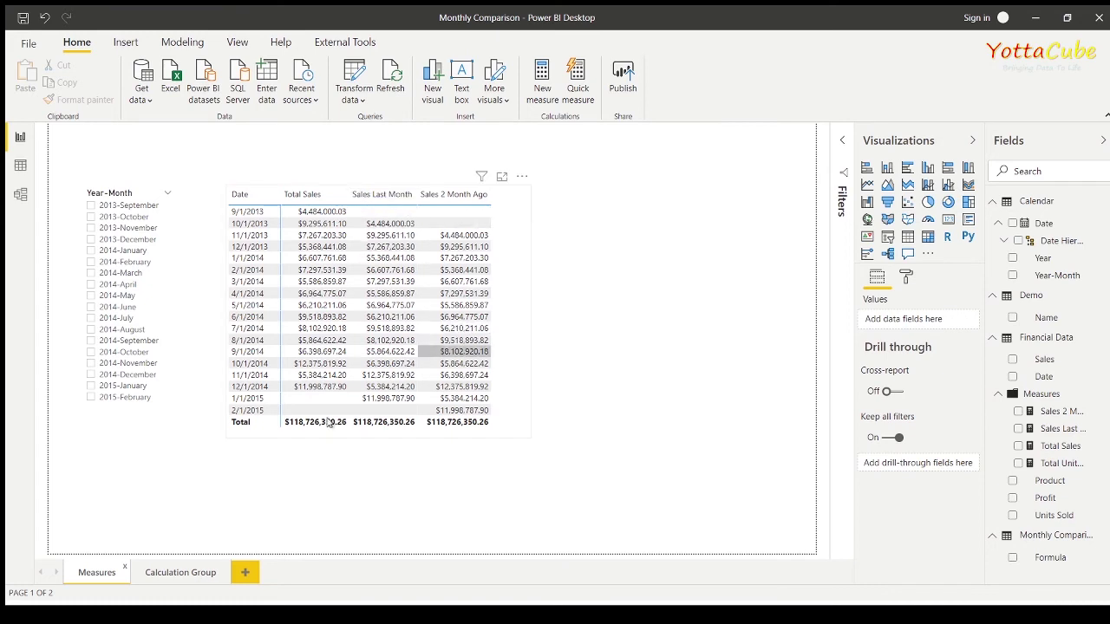
left_click(195, 572)
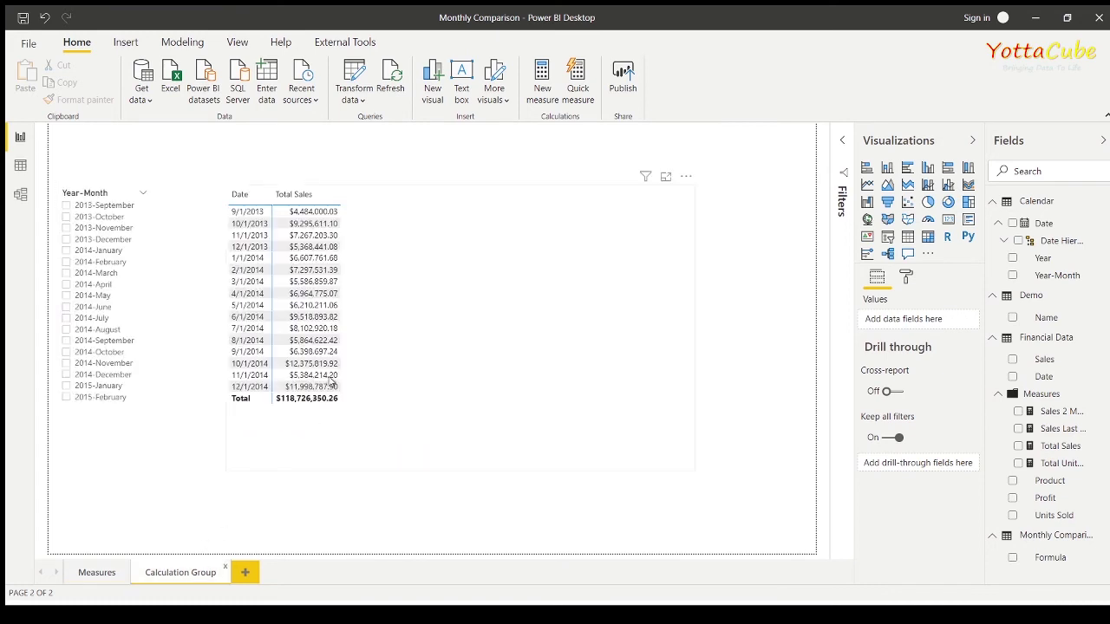
left_click(485, 262)
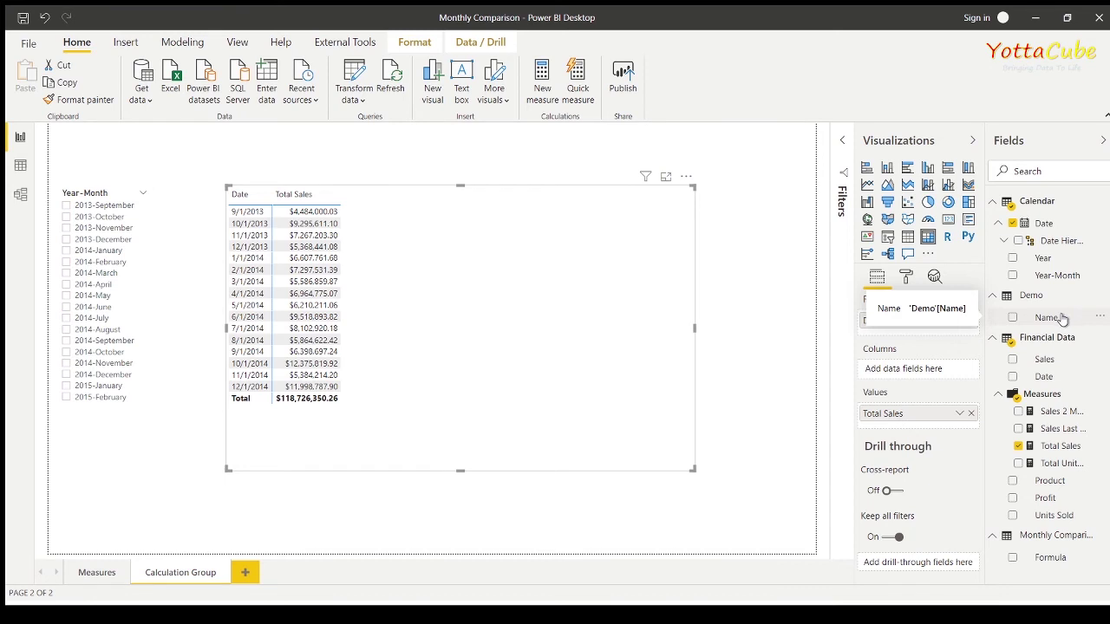
left_click_drag(967, 356, 930, 375)
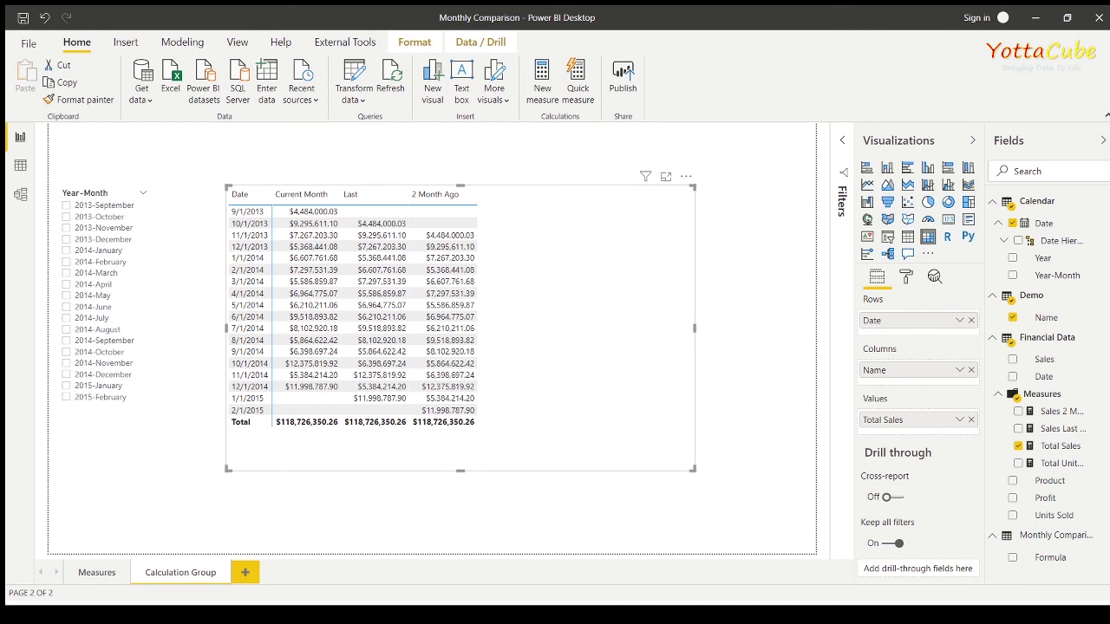
- Review SELECTEDMEASURE() in the 2 Month Ago expression in Tabular Editor, and add Total Units Sold to the Power BI matrix's values
key("alt+Tab")
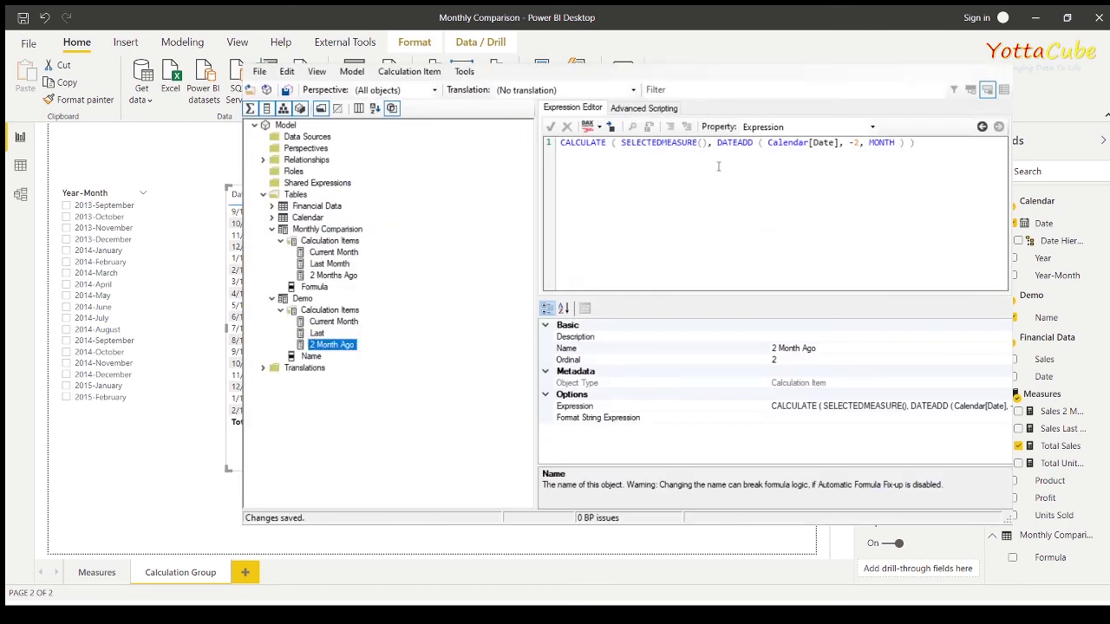
left_click_drag(709, 144, 621, 149)
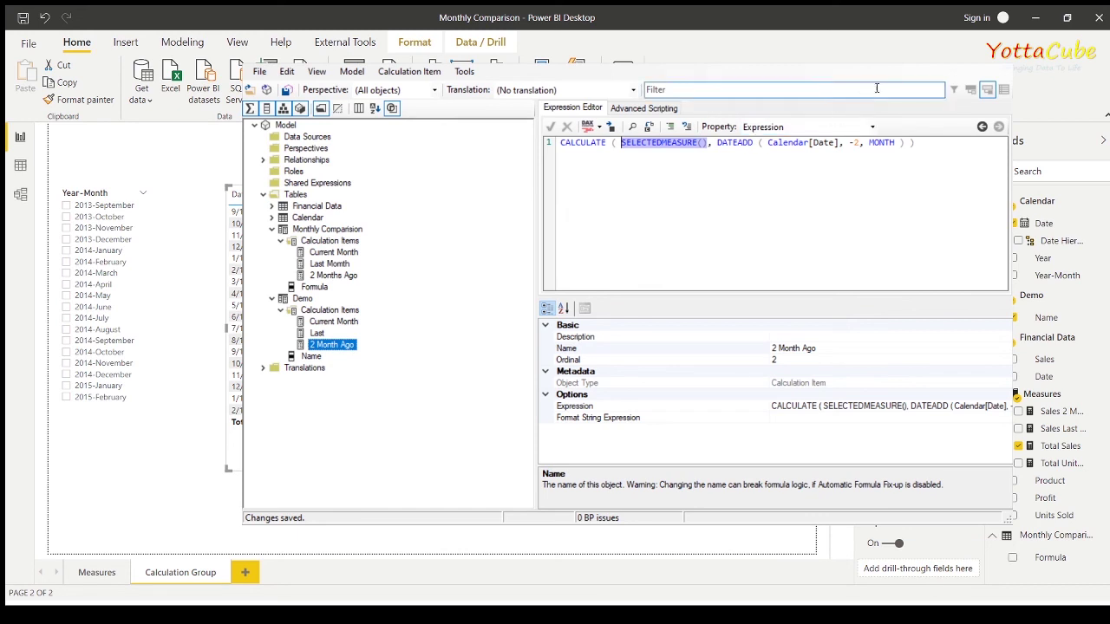
left_click(737, 58)
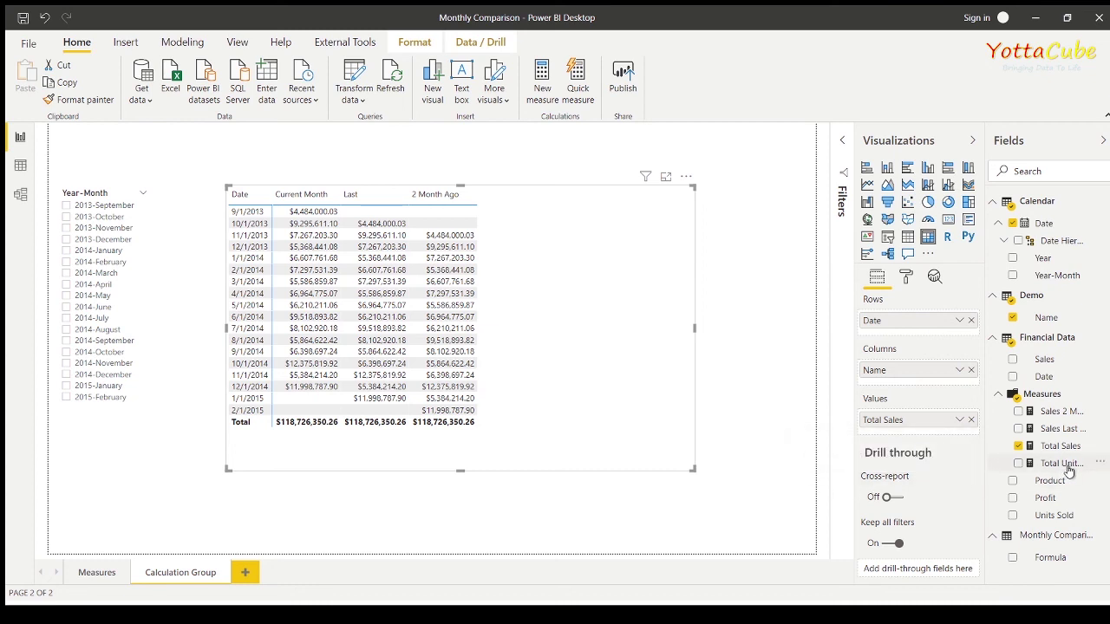
left_click_drag(1076, 468, 923, 438)
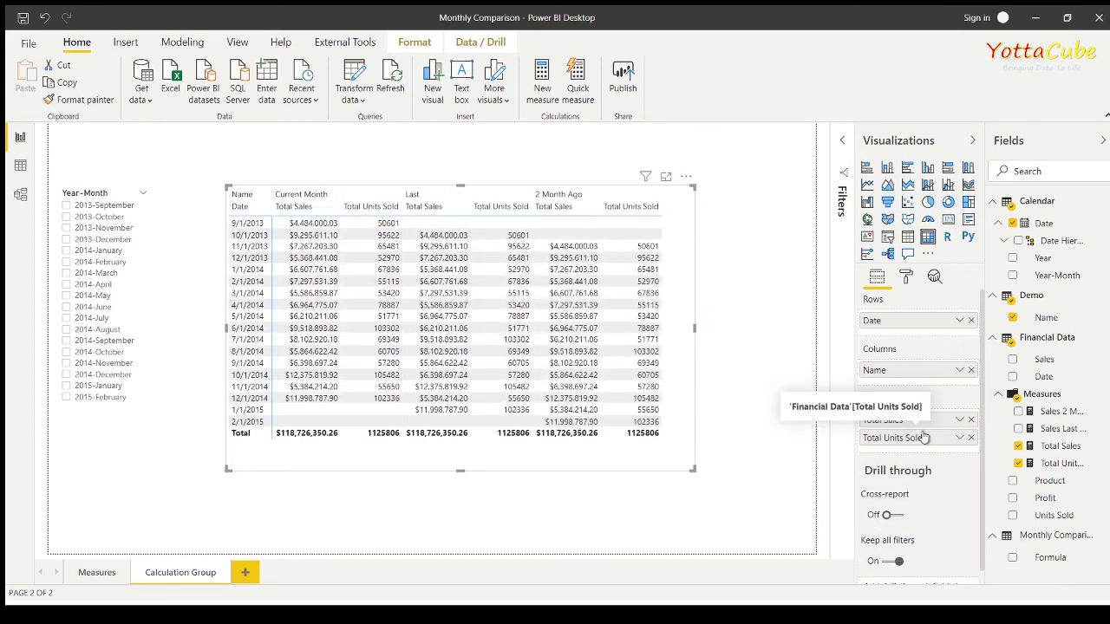